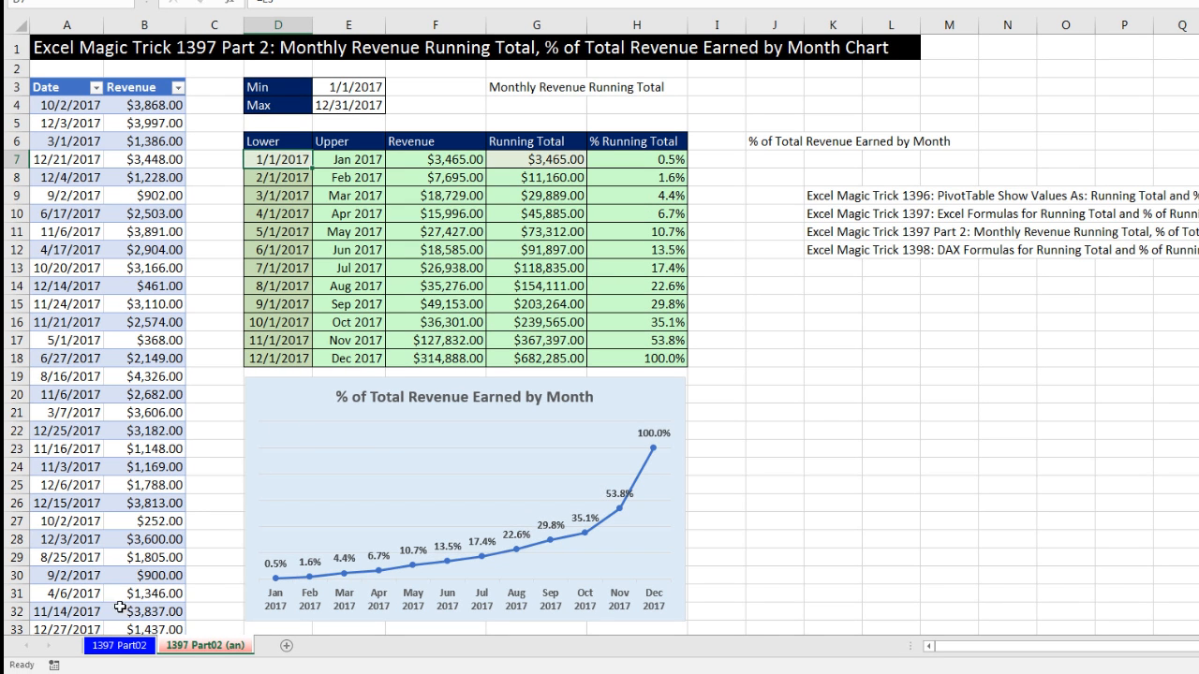
- Open the 1397 Part02 sheet and display the design options of the Date and Revenue table
click(124, 649)
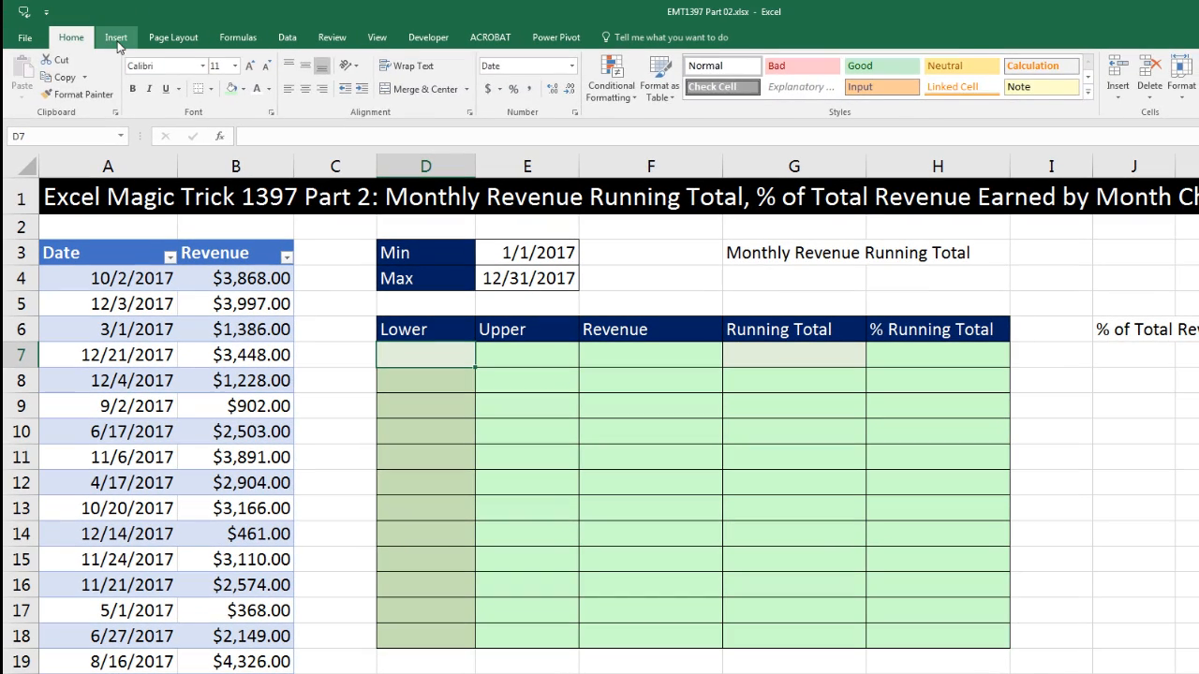
click(116, 38)
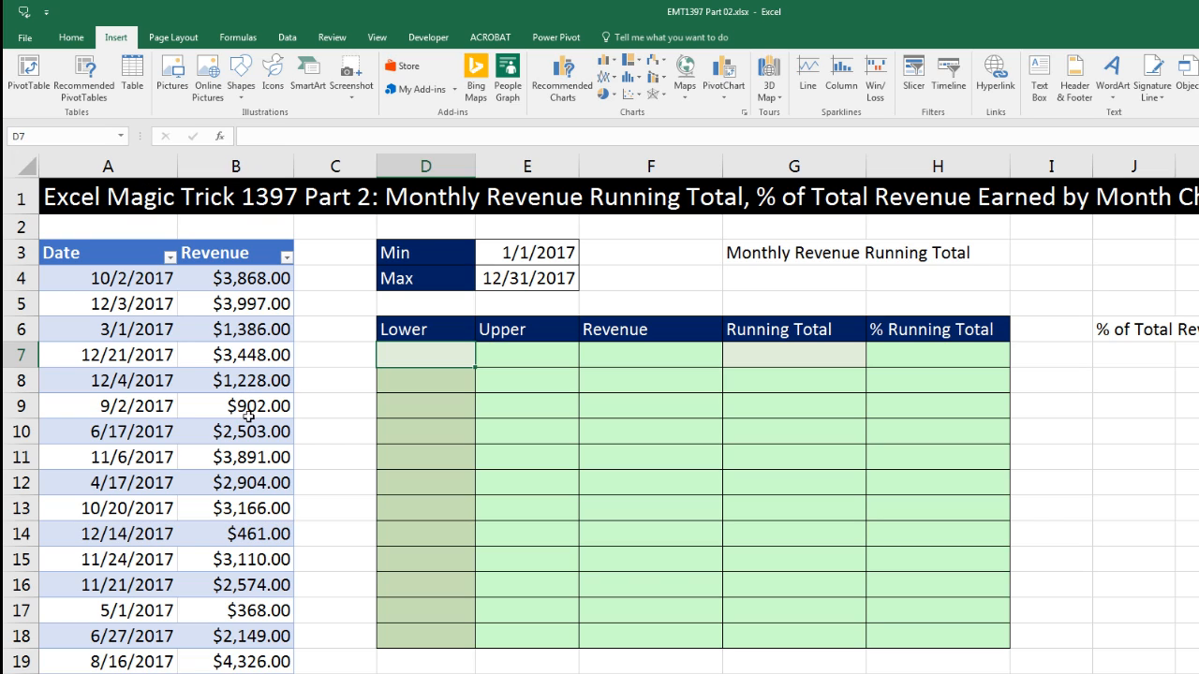
click(219, 278)
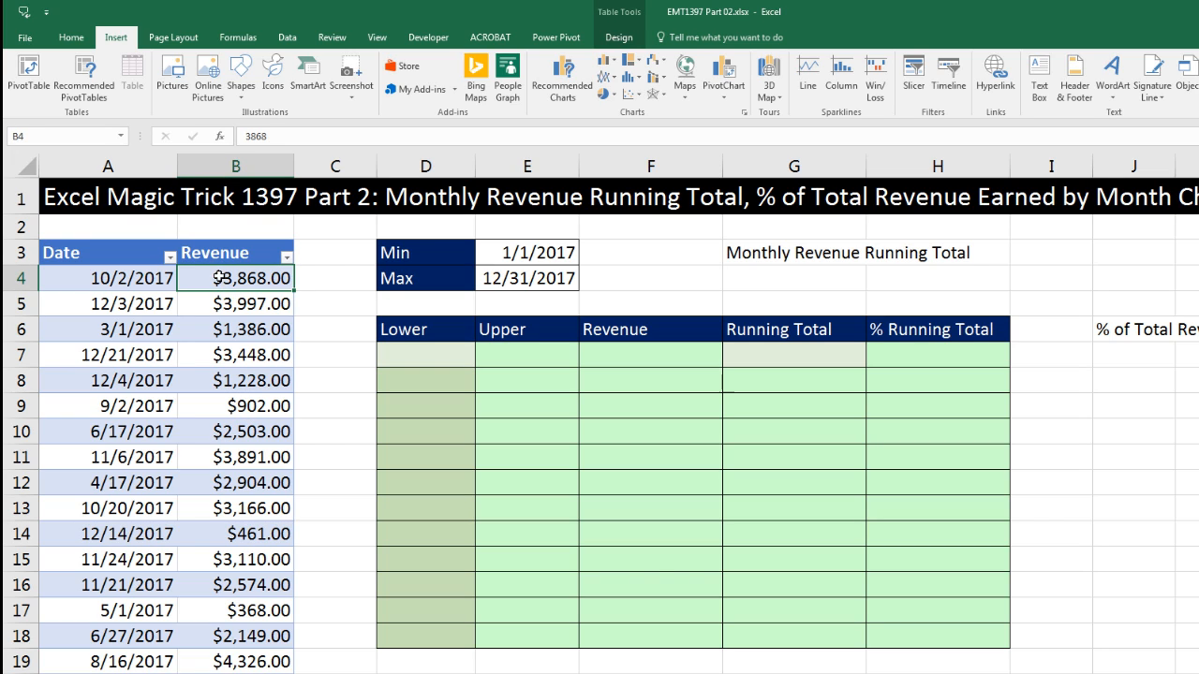
click(618, 37)
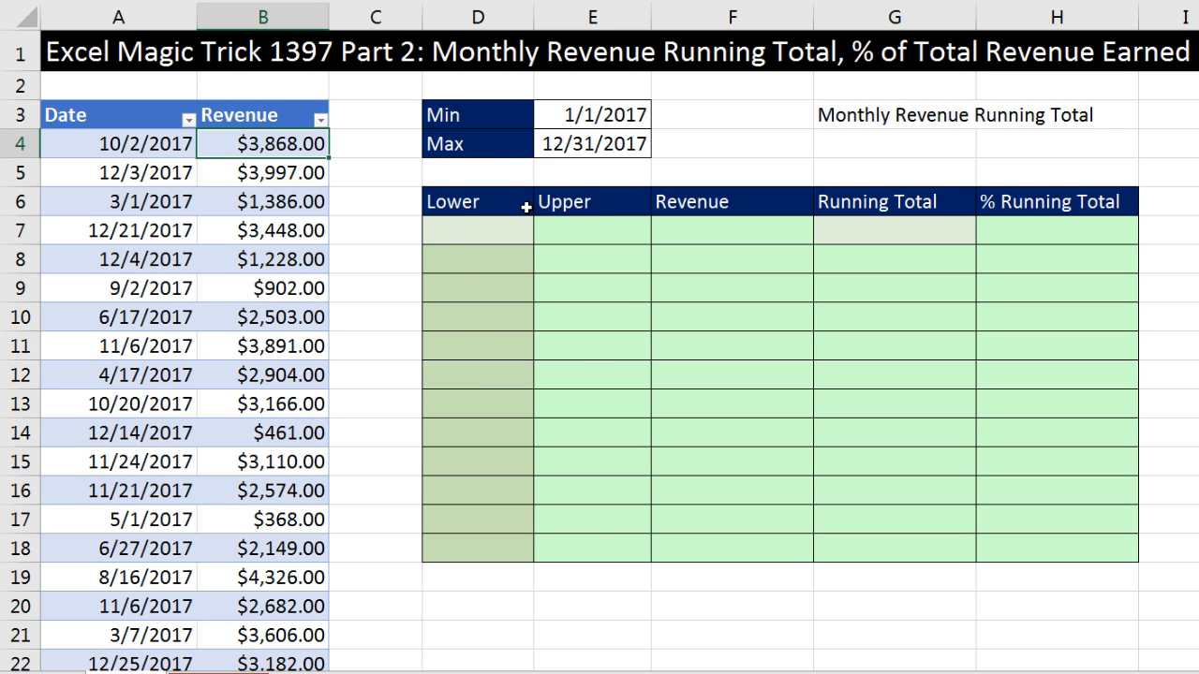
- Examine the formulas behind the Min and Max dates in E3 and E4, leaving both unchanged
click(589, 125)
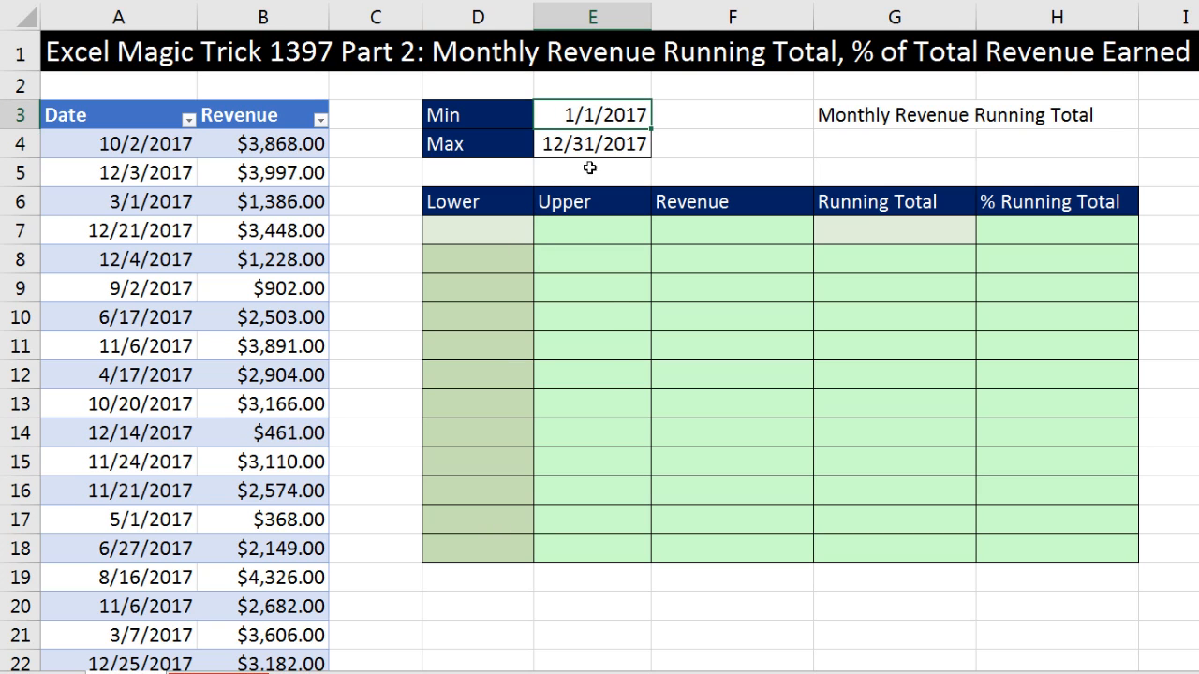
key(F2)
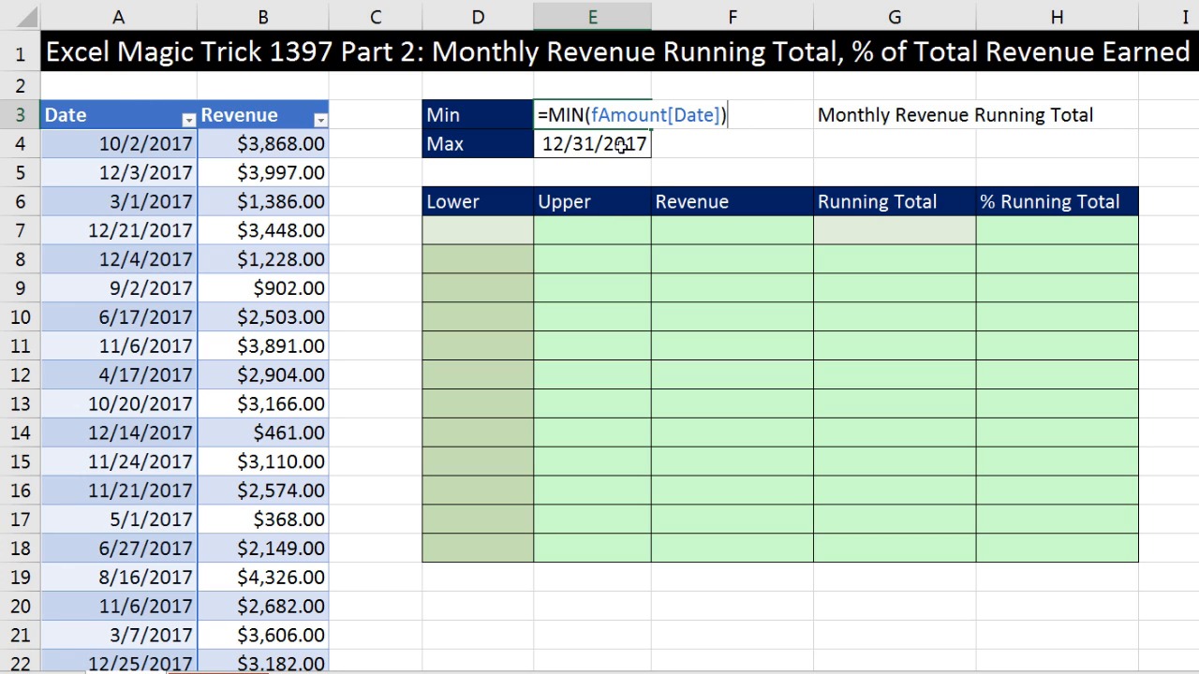
key(Return)
key(F2)
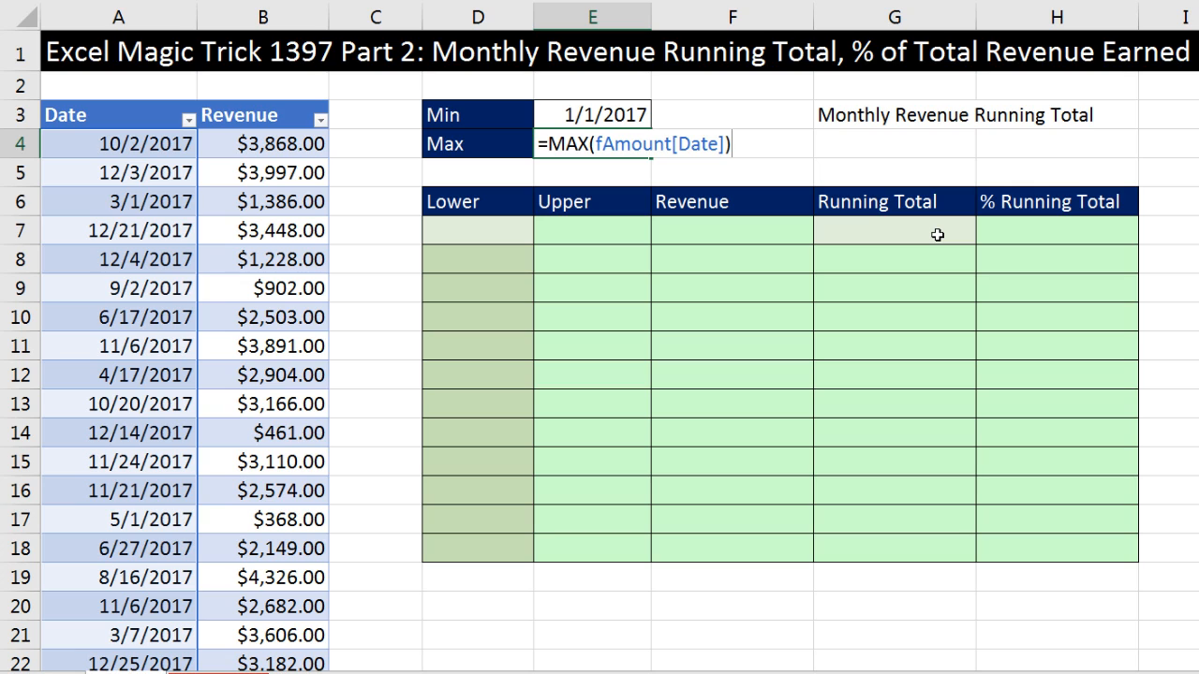
key(ctrl+Return)
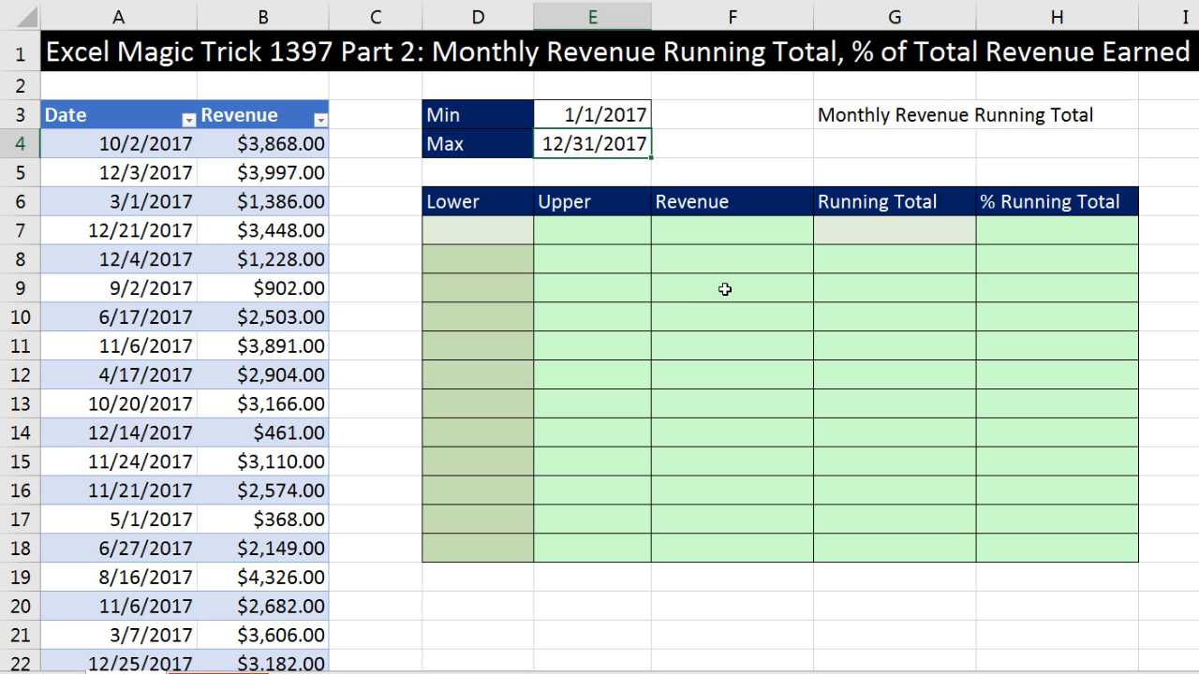
- Enter =E3 in D7 so the first Lower date takes the Min date
click(475, 231)
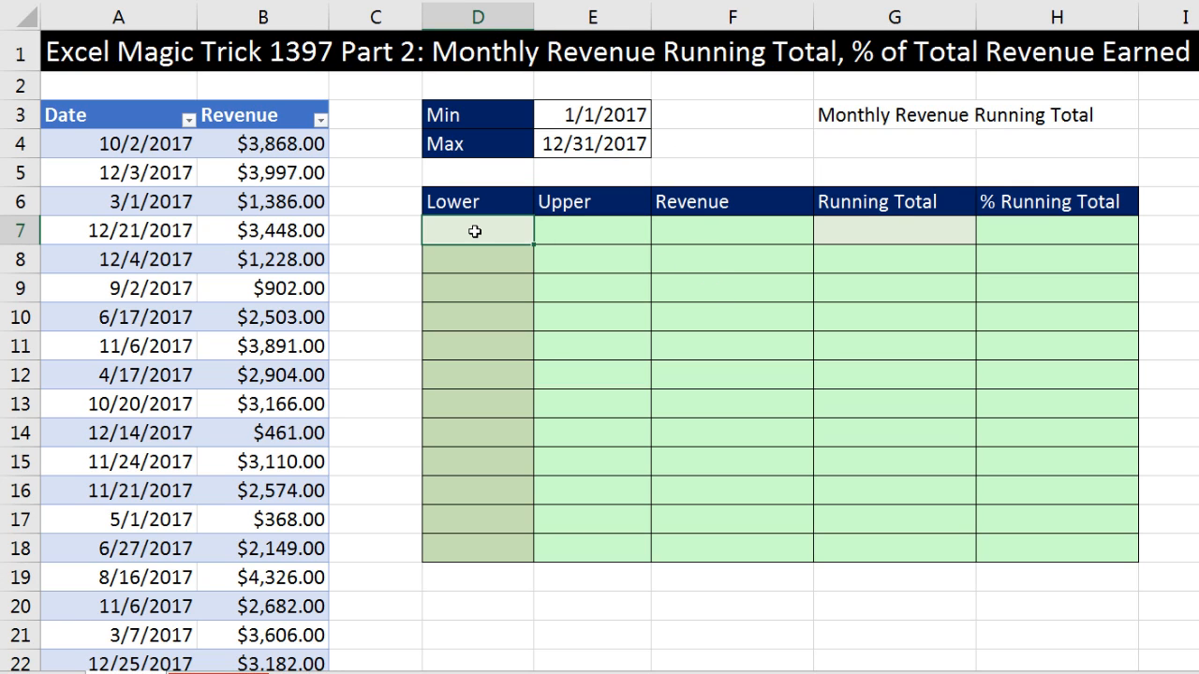
text(=)
click(571, 115)
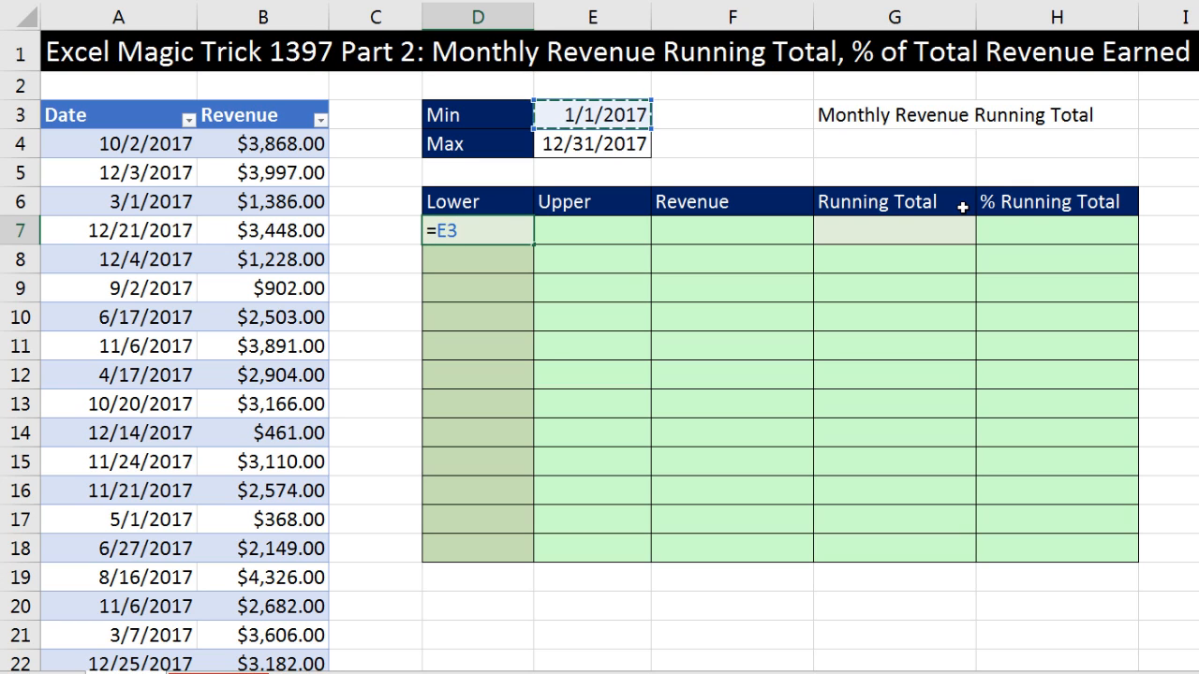
key(Tab)
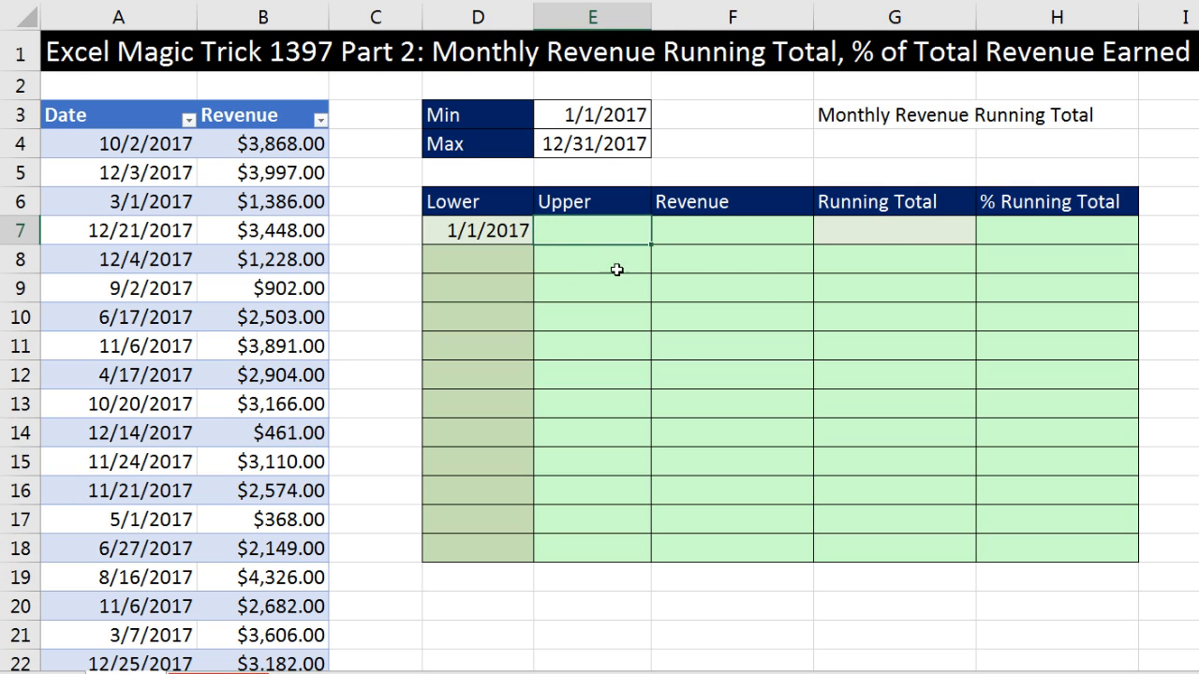
- Enter =EOMONTH(D7,0) in E7 to calculate the first month's Upper date
text(=eo)
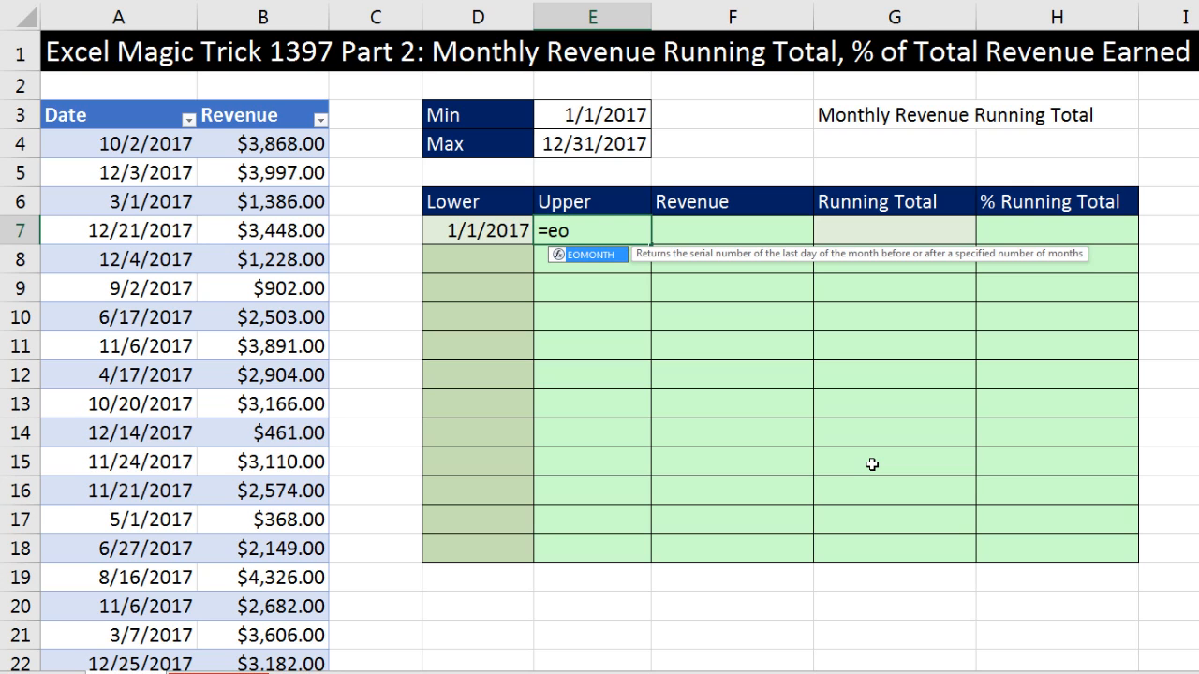
key(Tab)
key(Left)
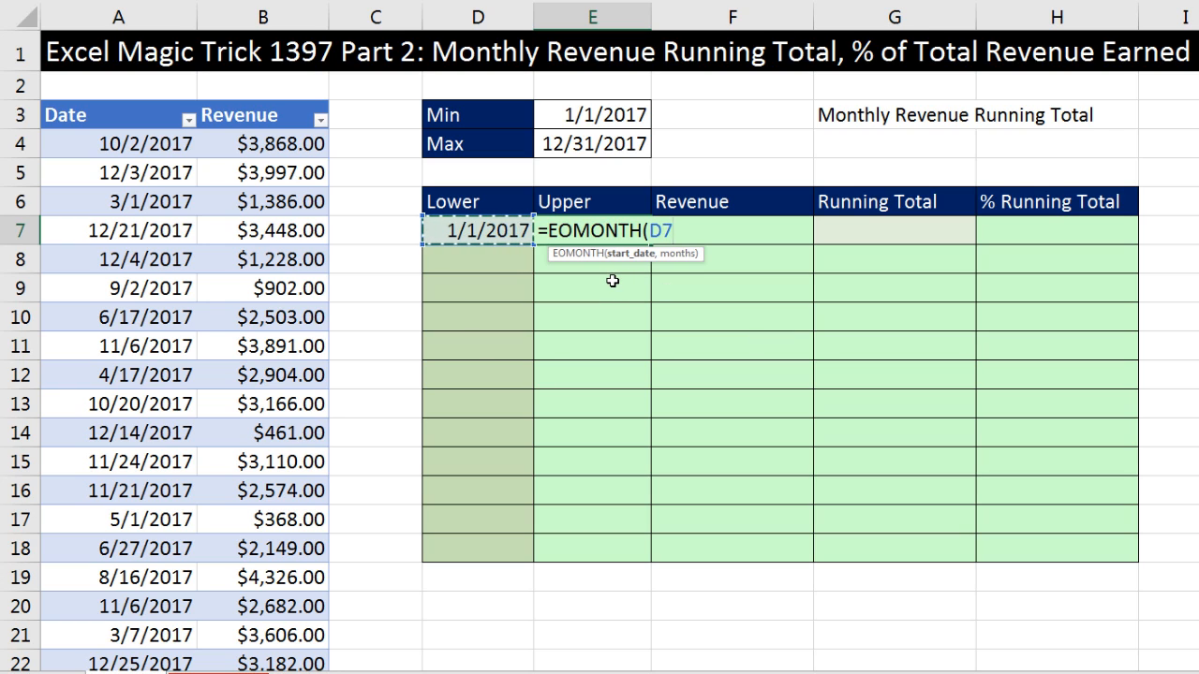
text(,0)
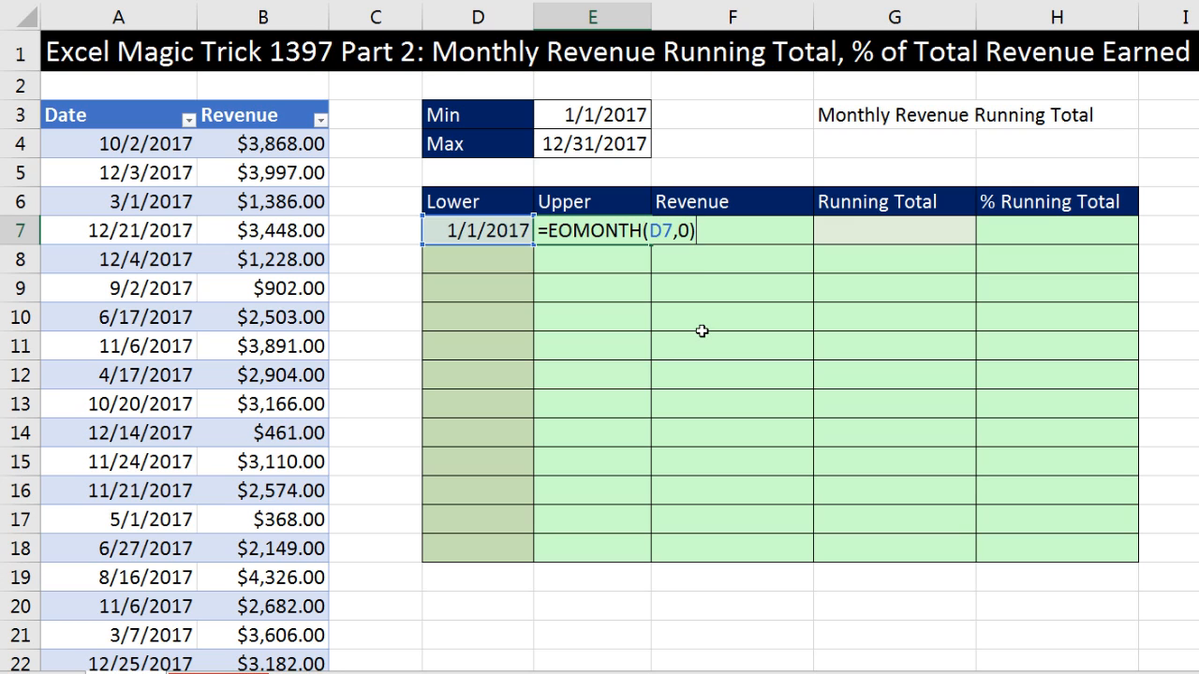
key(Return)
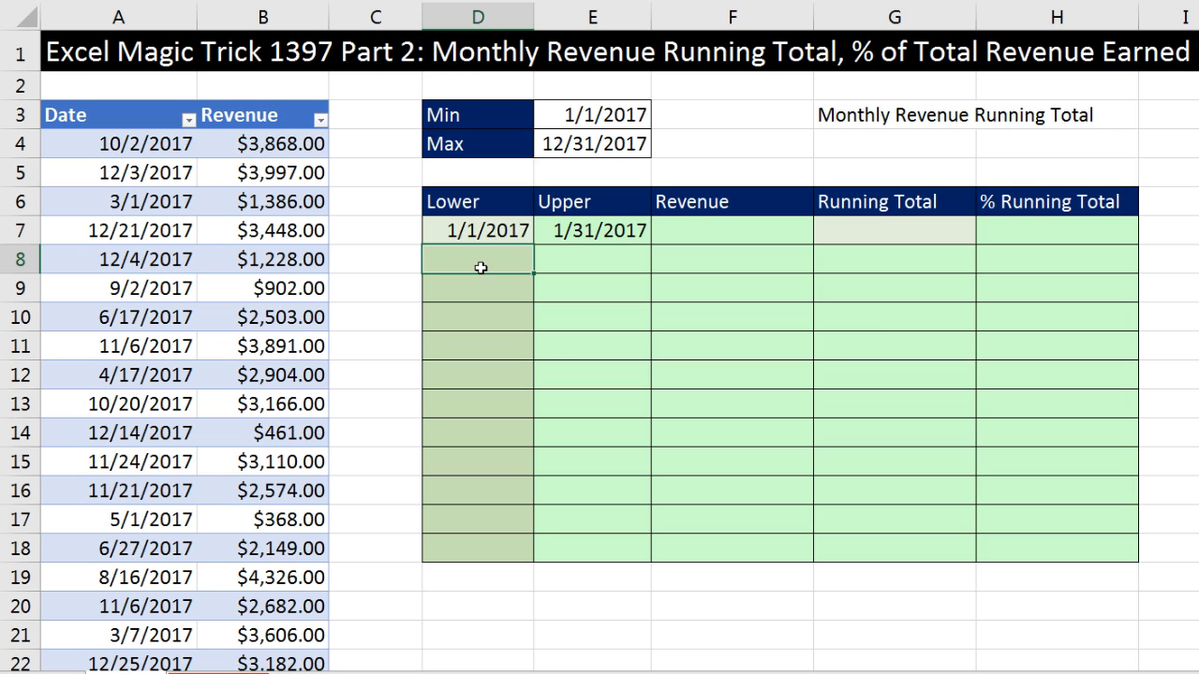
- Enter =E7+1 in D8 and fill it down to D18, and copy the E7 Upper formula down to E18
text(=)
click(564, 232)
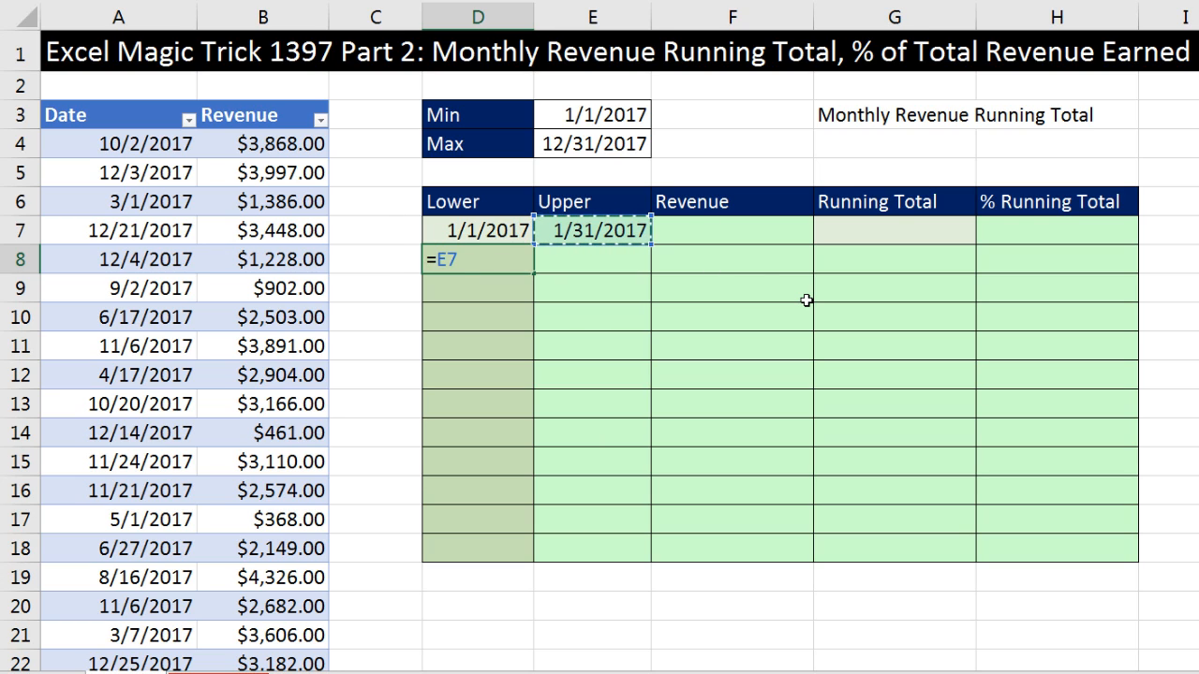
text(+1)
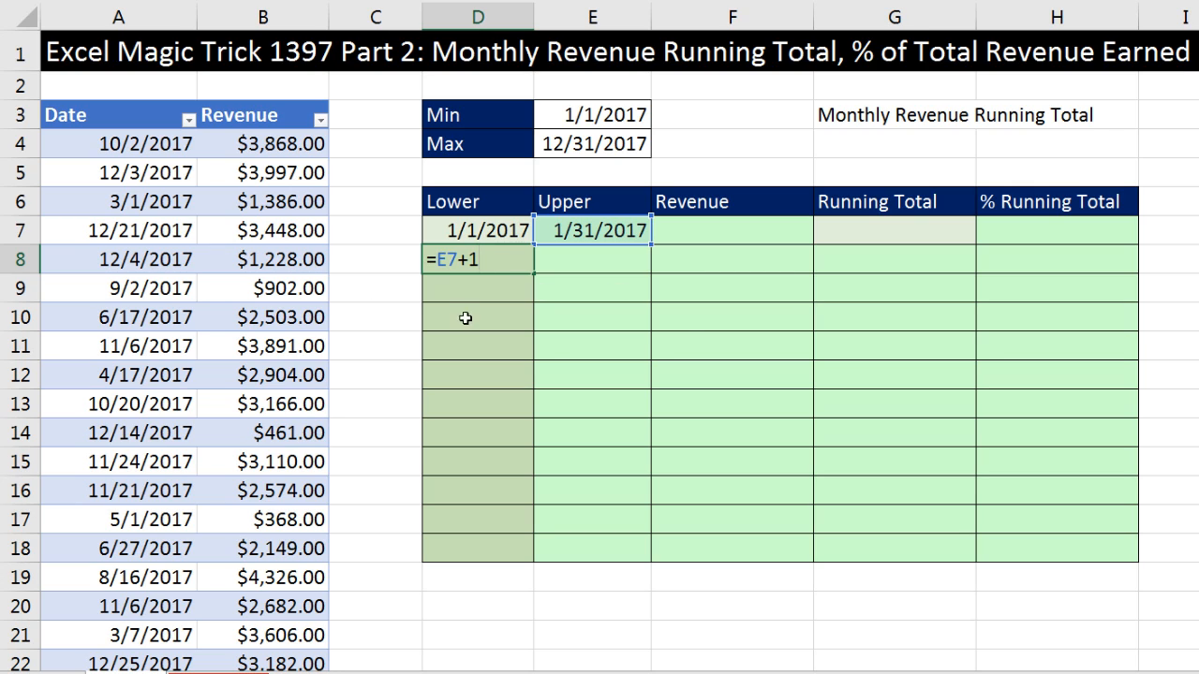
key(ctrl+Return)
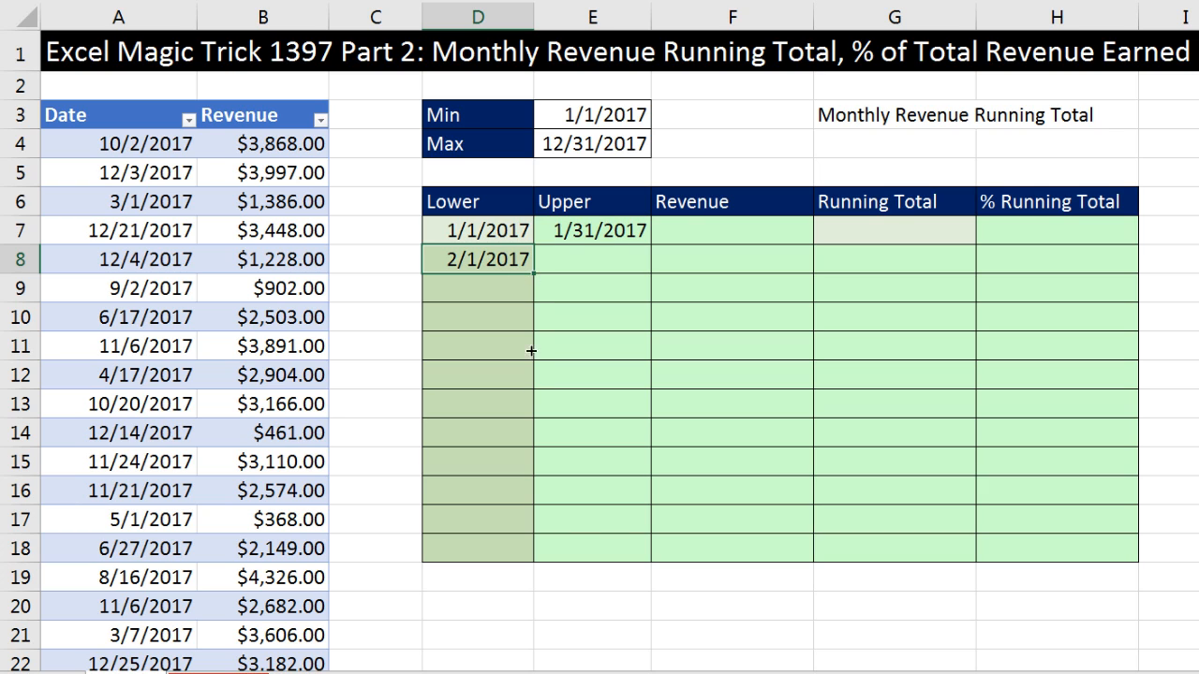
drag(531, 350, 521, 562)
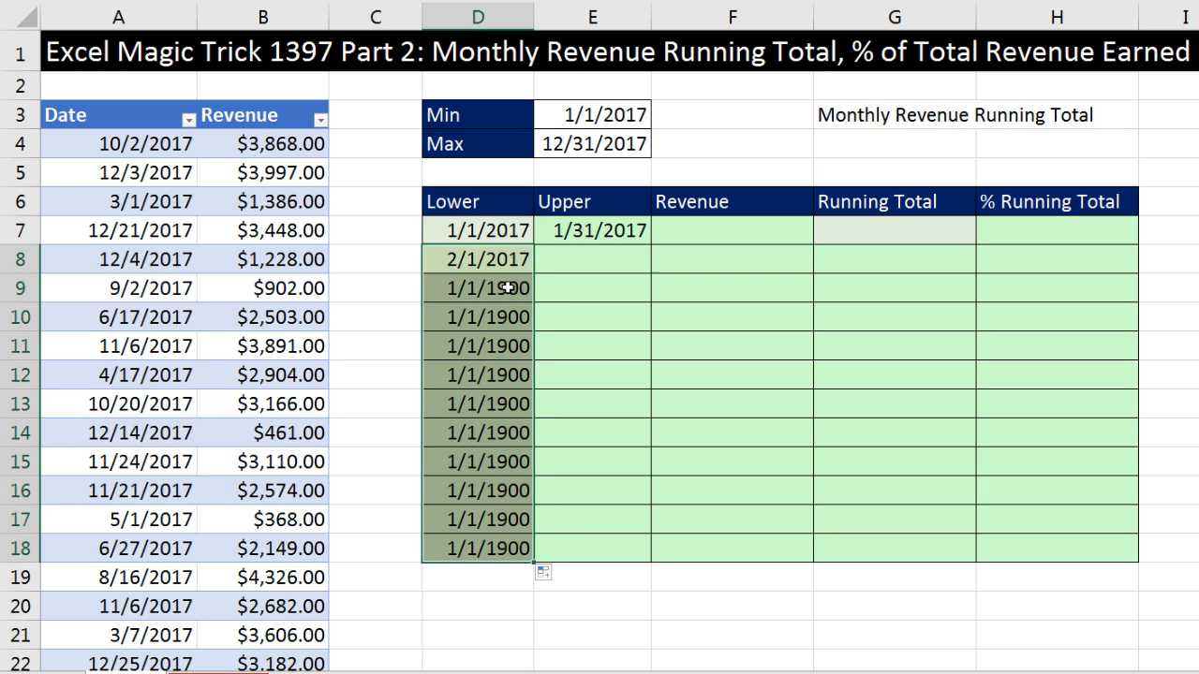
click(579, 234)
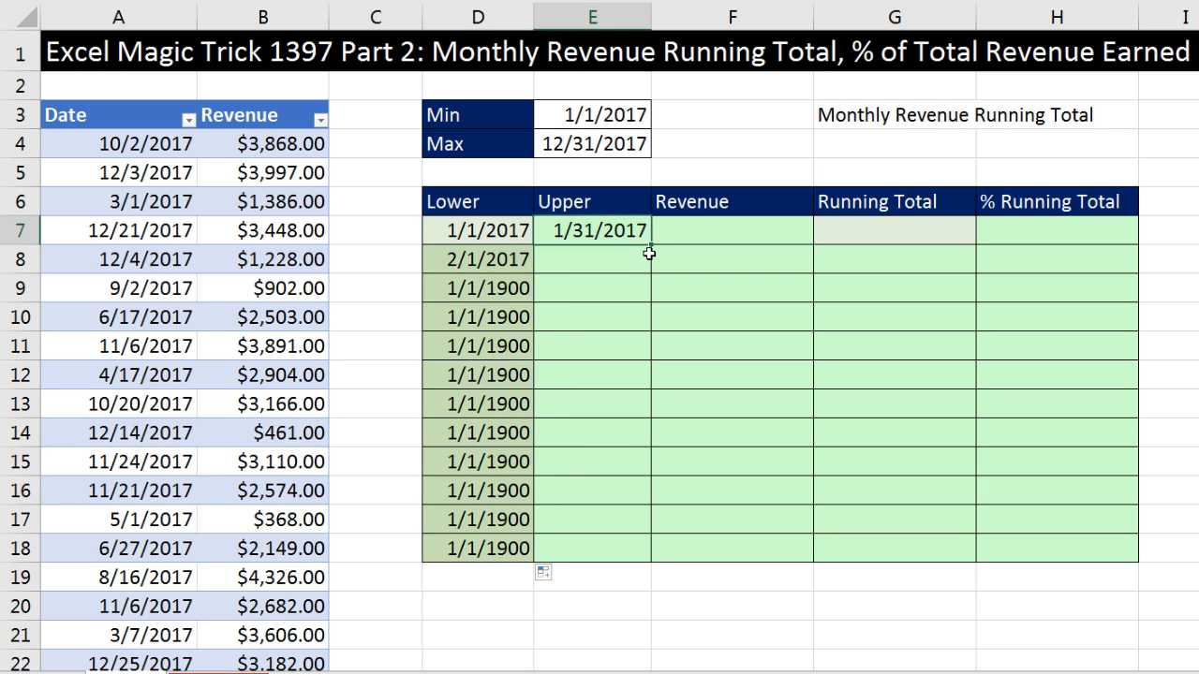
double_click(651, 246)
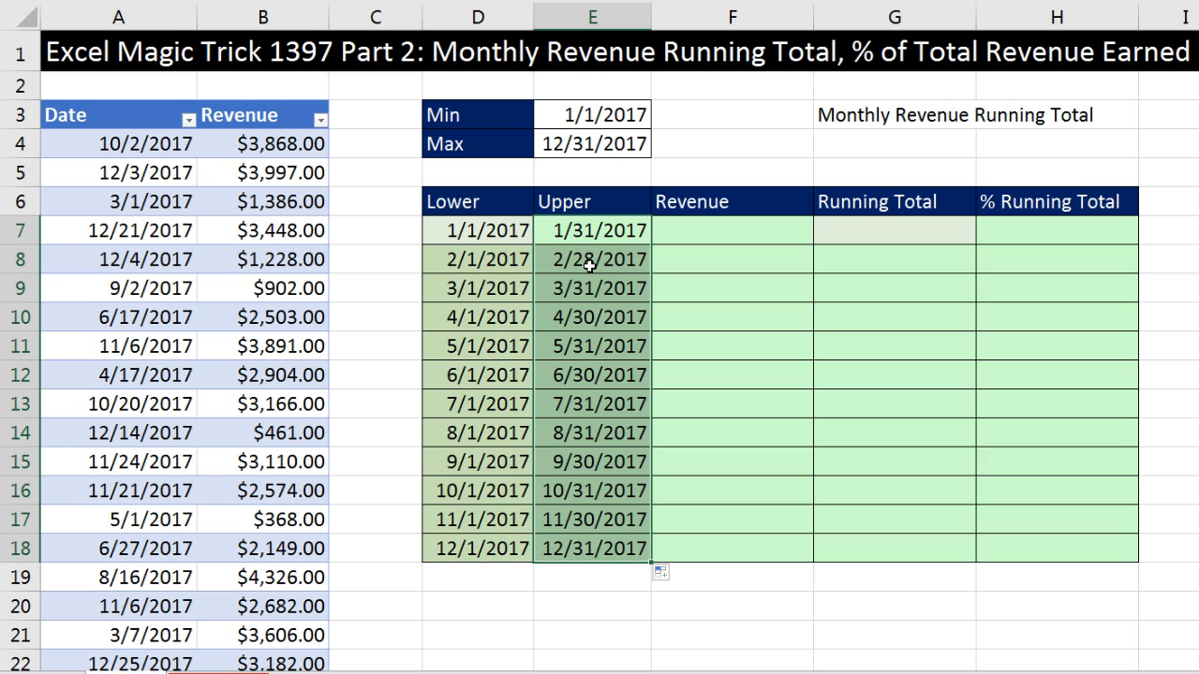
- Start a SUMIFS formula in F7 with fAmount[Revenue] as the sum range
click(693, 238)
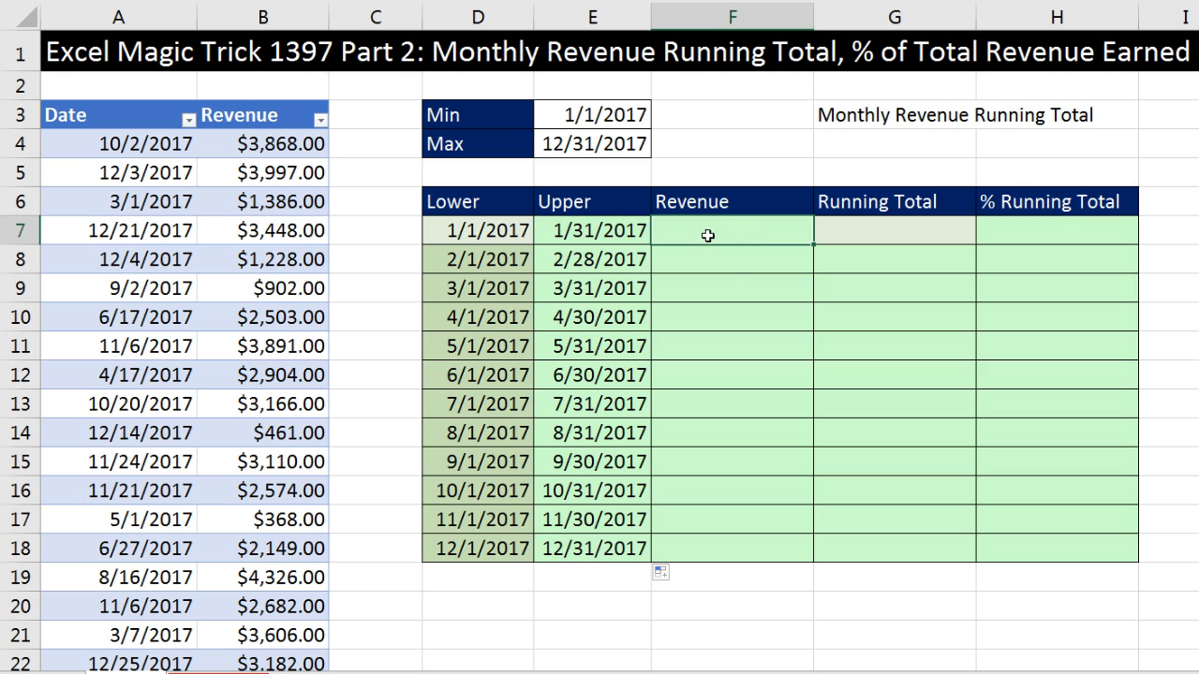
text(=s)
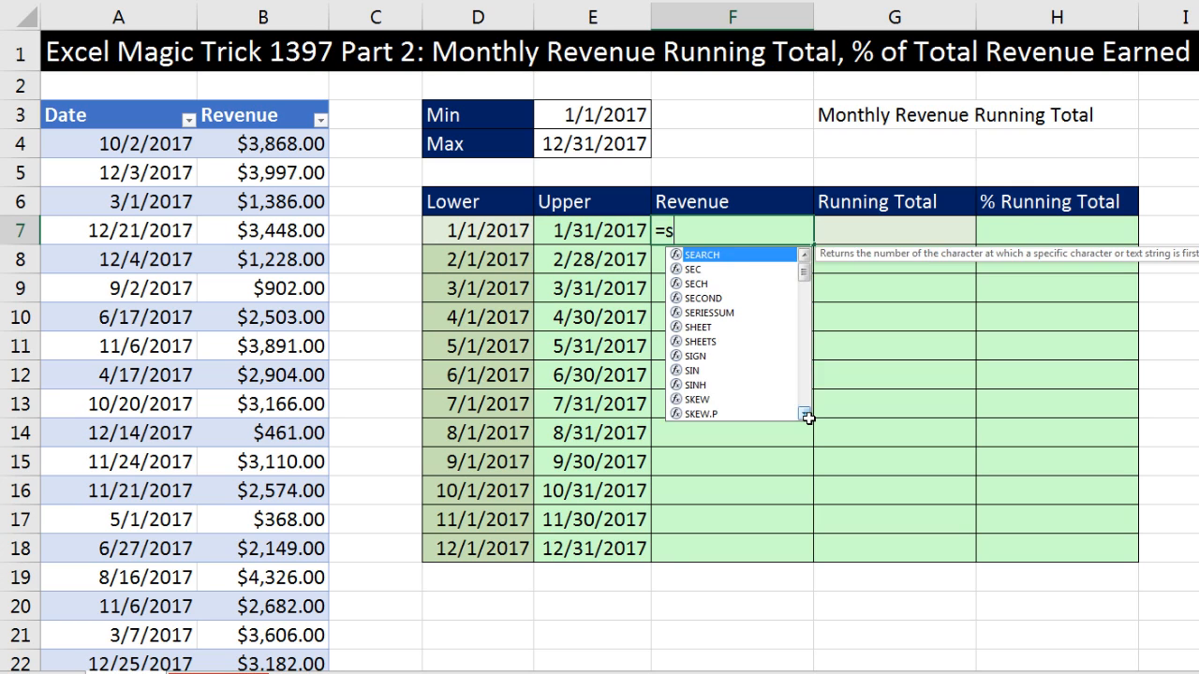
text(umifs)
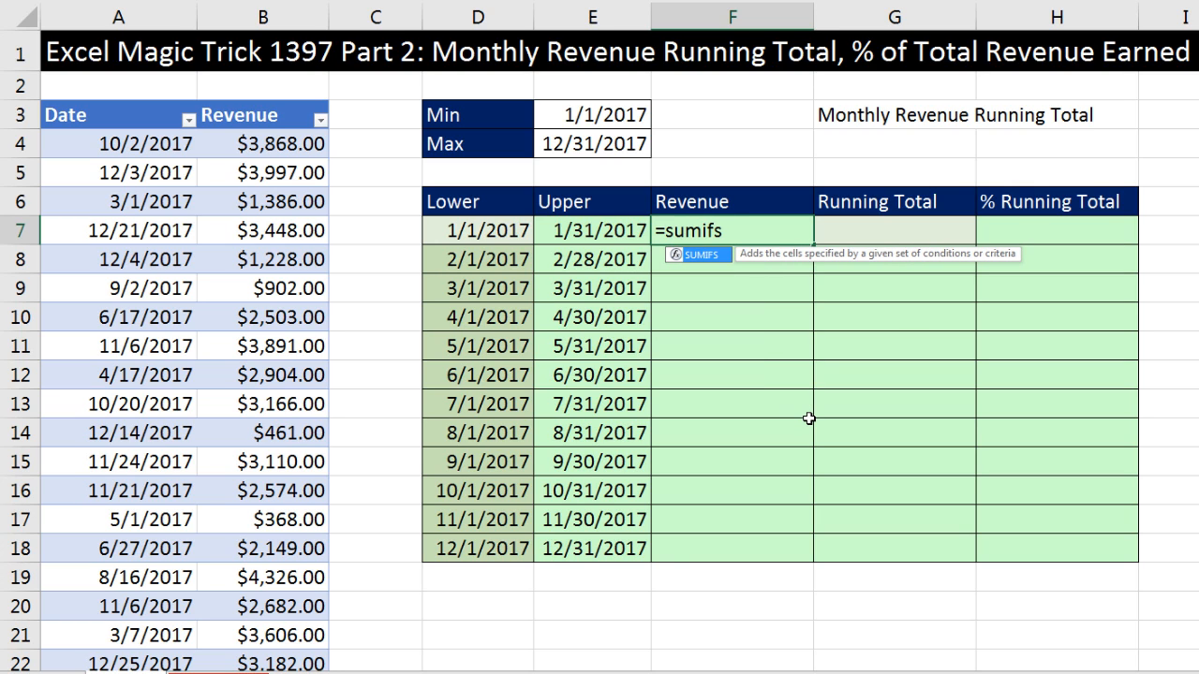
key(Tab)
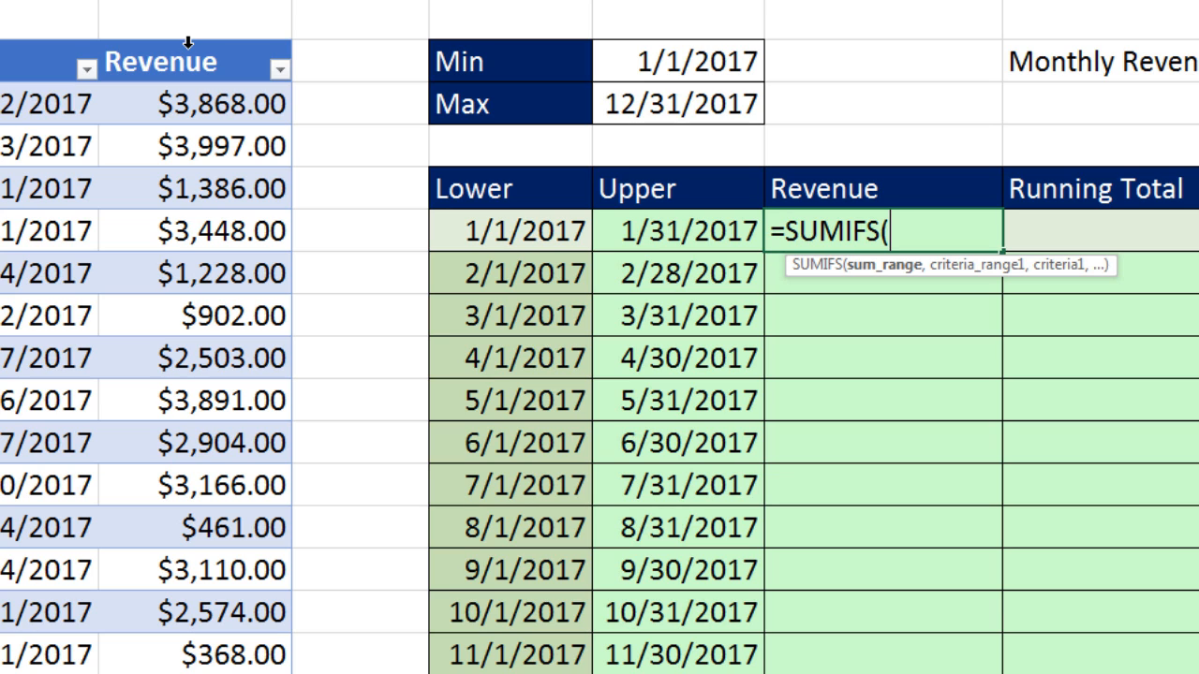
click(187, 42)
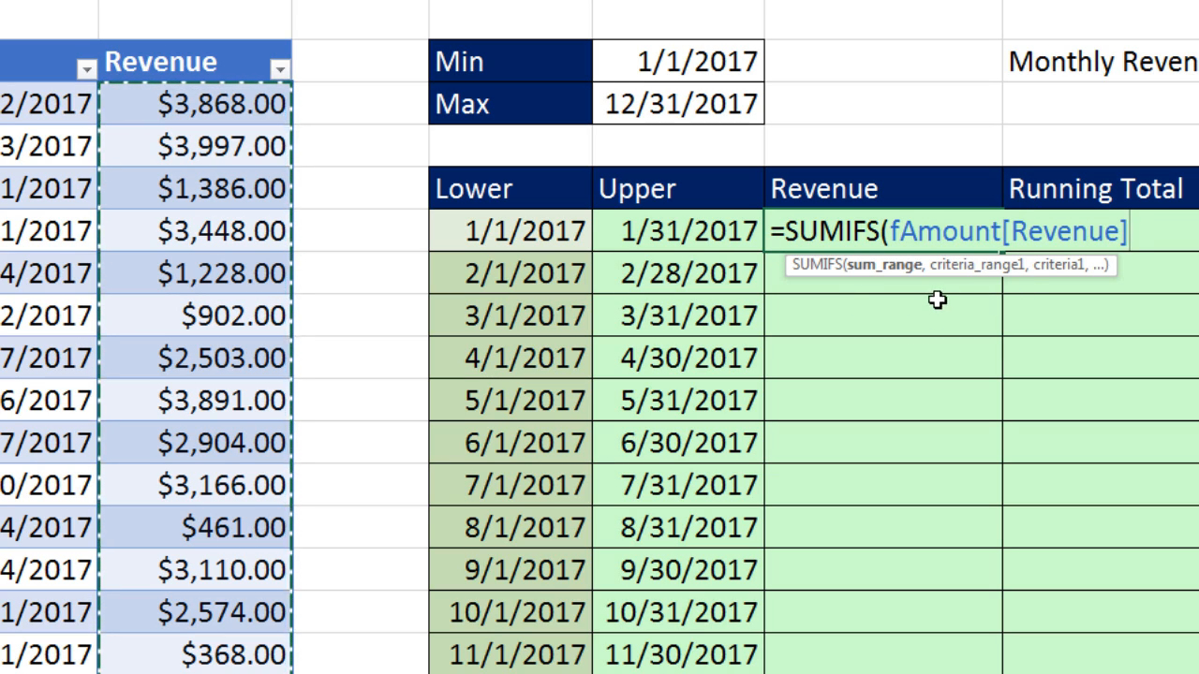
- Add fAmount[Date] as the first criteria range in the F7 formula, with the criterion ">="&D7
text(,)
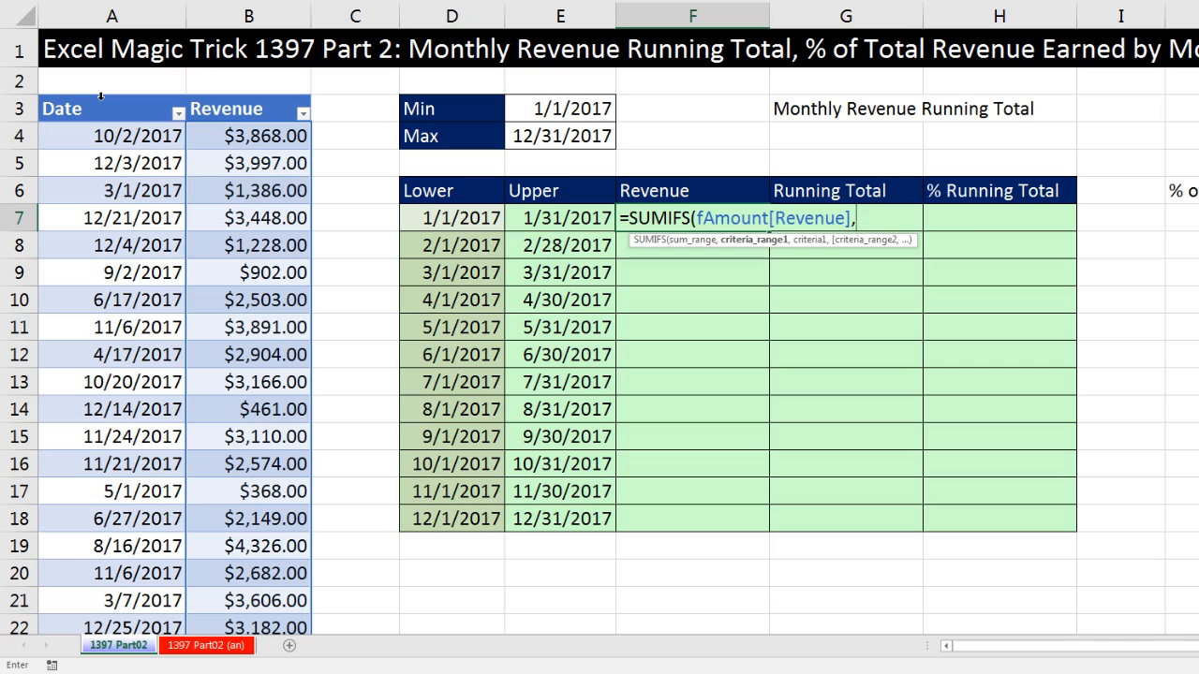
click(101, 94)
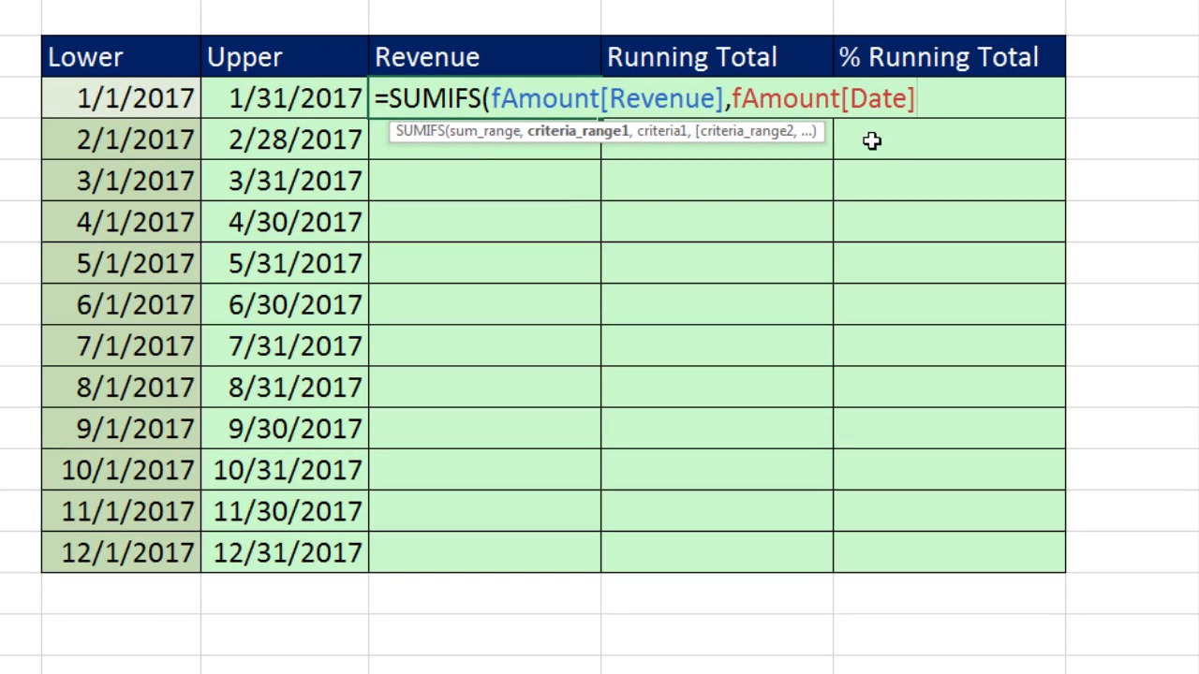
text(,)
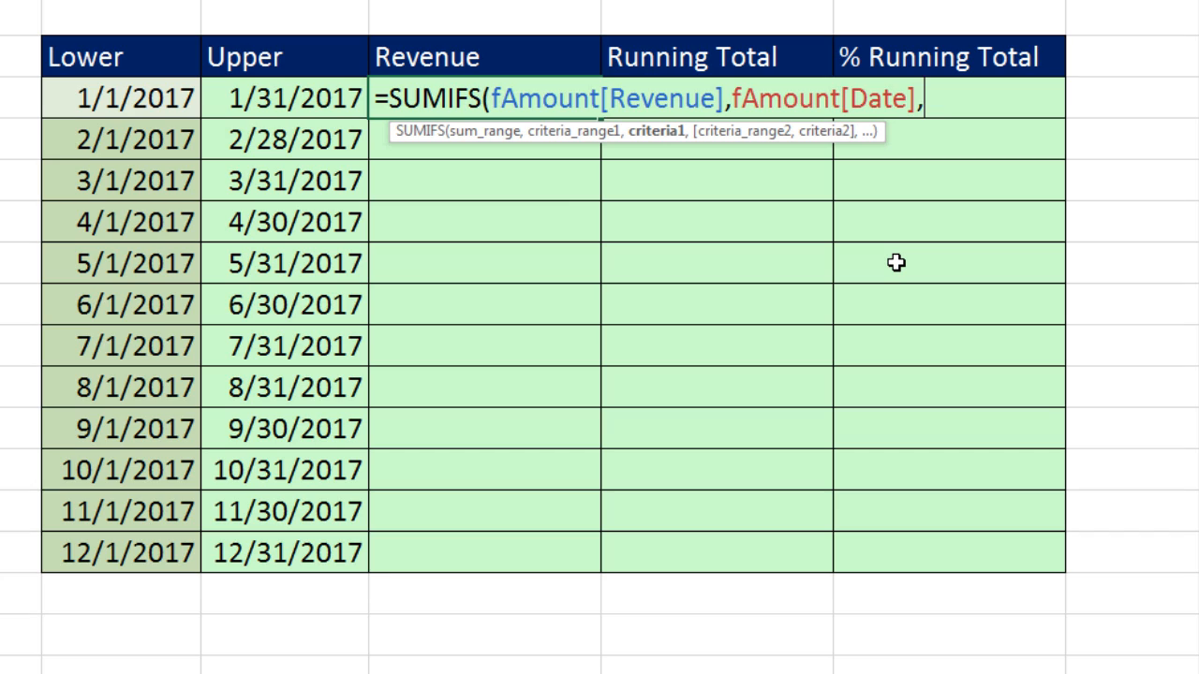
text(">="&)
click(163, 108)
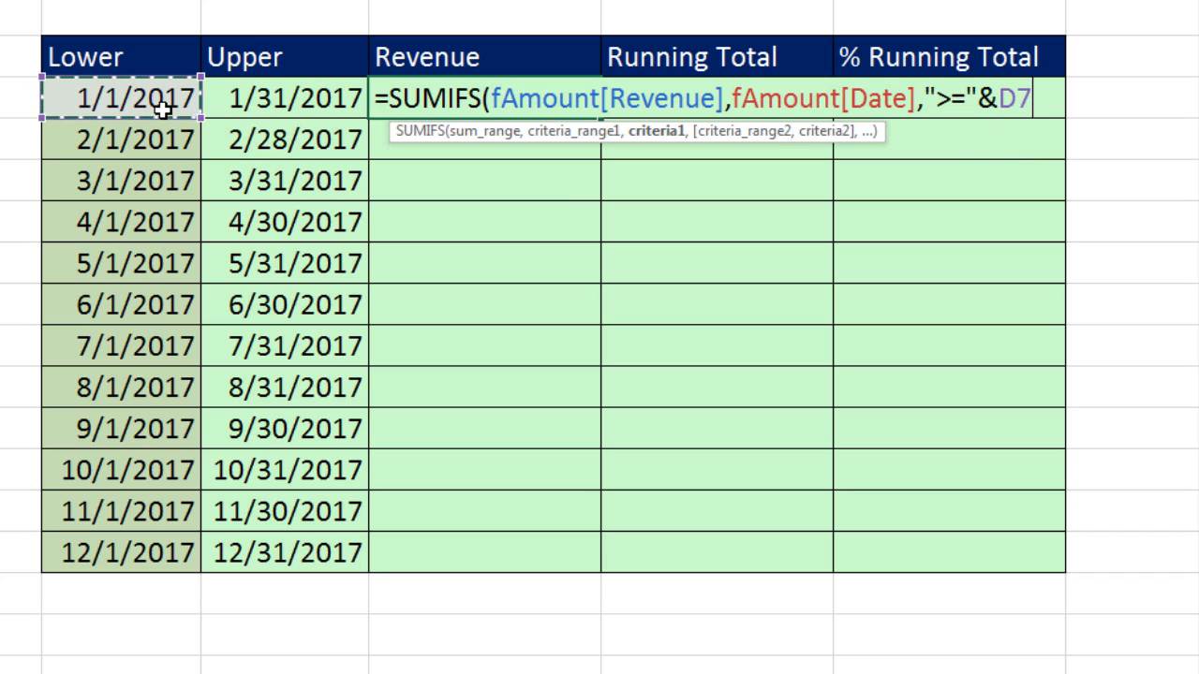
click(655, 136)
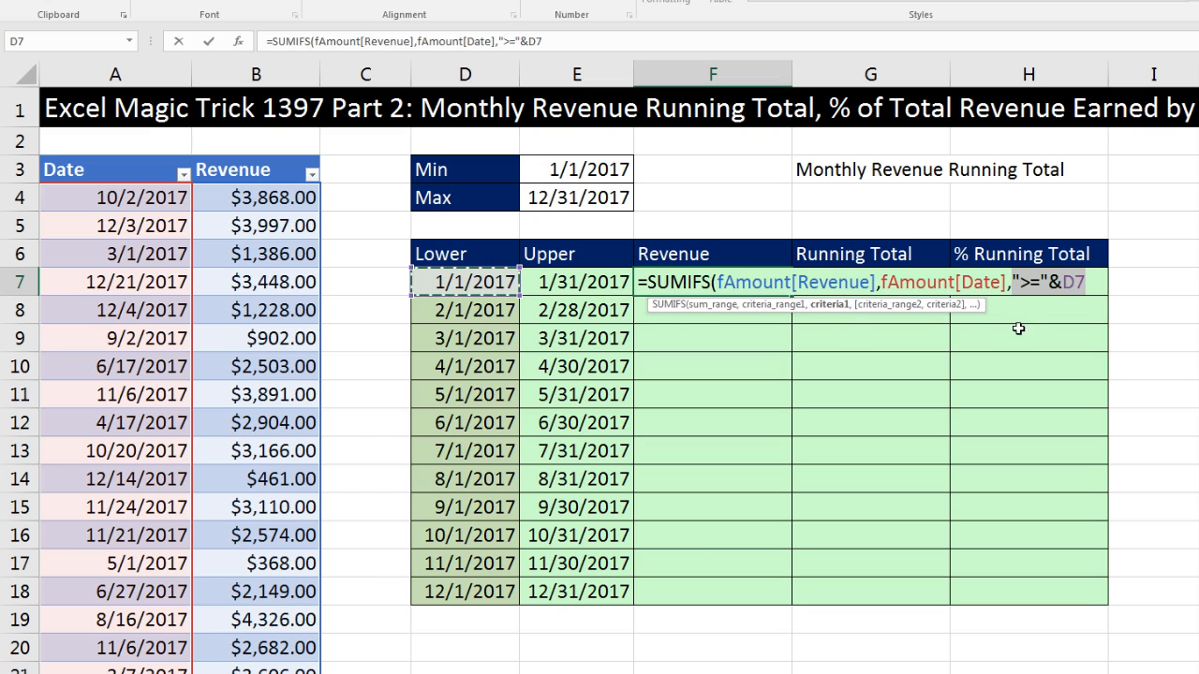
click(1093, 290)
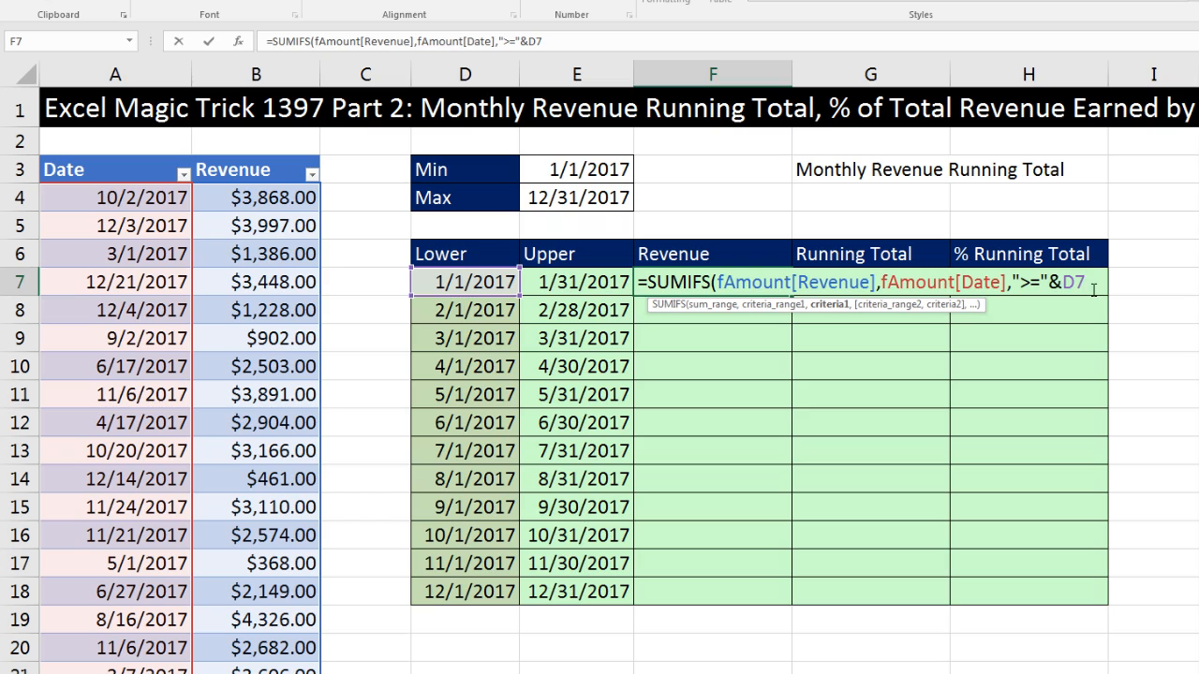
- Complete the F7 SUMIFS formula with fAmount[Date] as second criteria range and "<="&E7 as its criterion, and fill it down to F18
text(,)
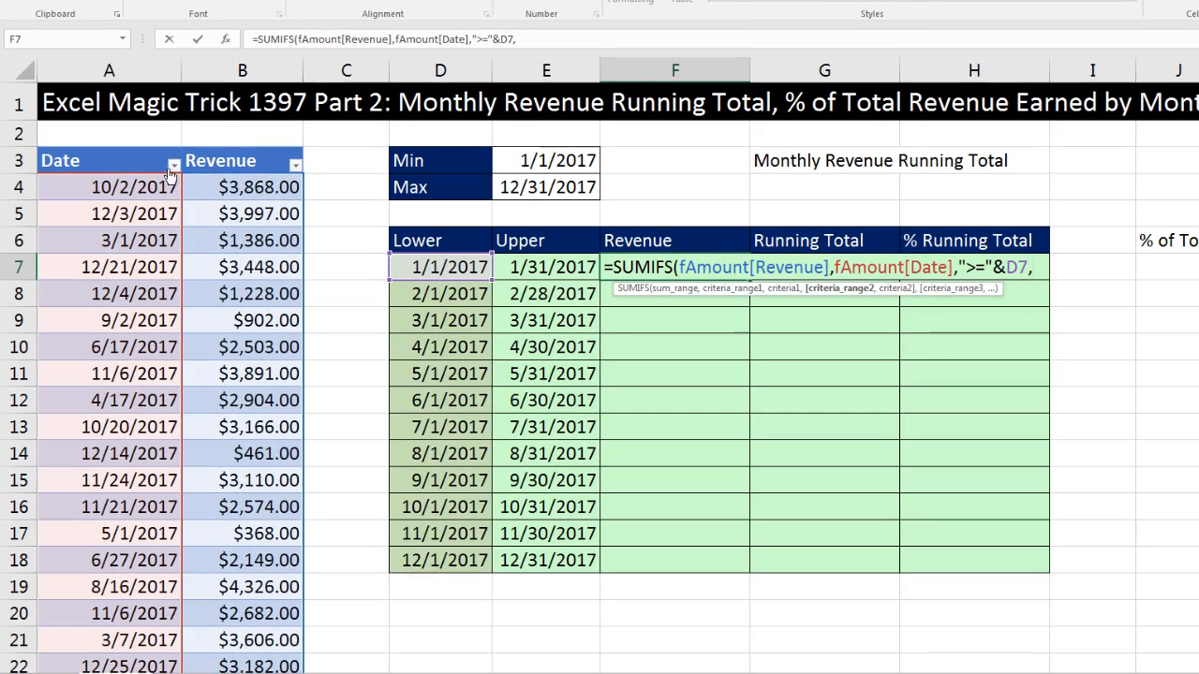
click(108, 147)
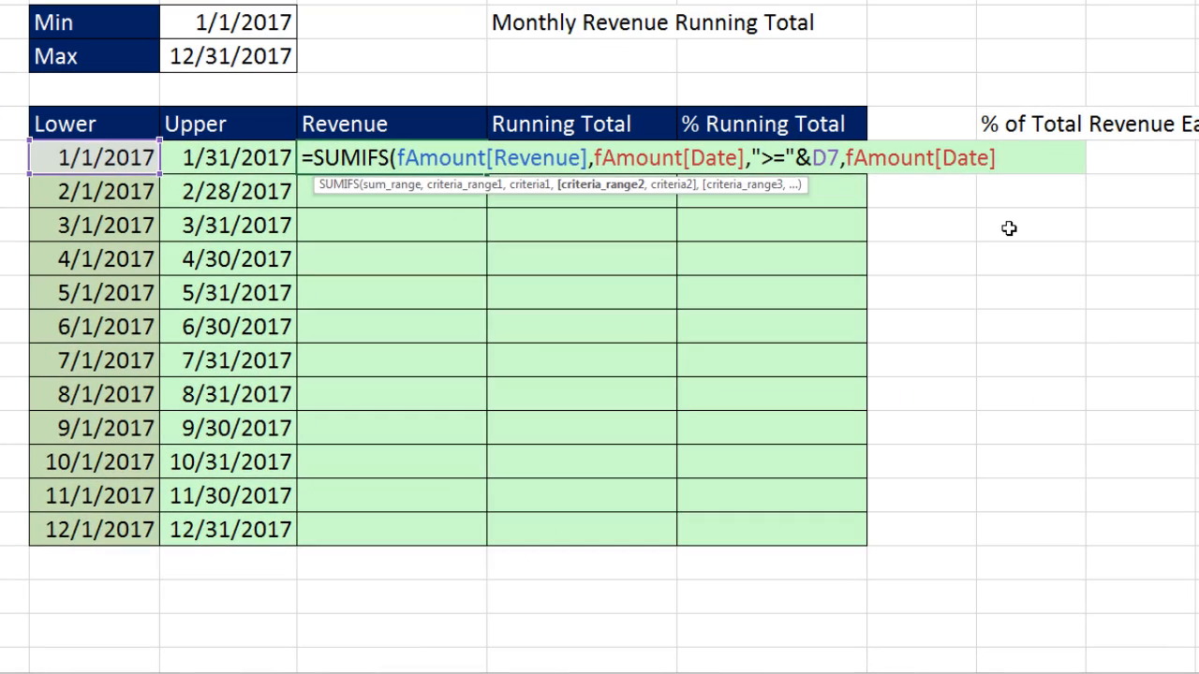
text(,)
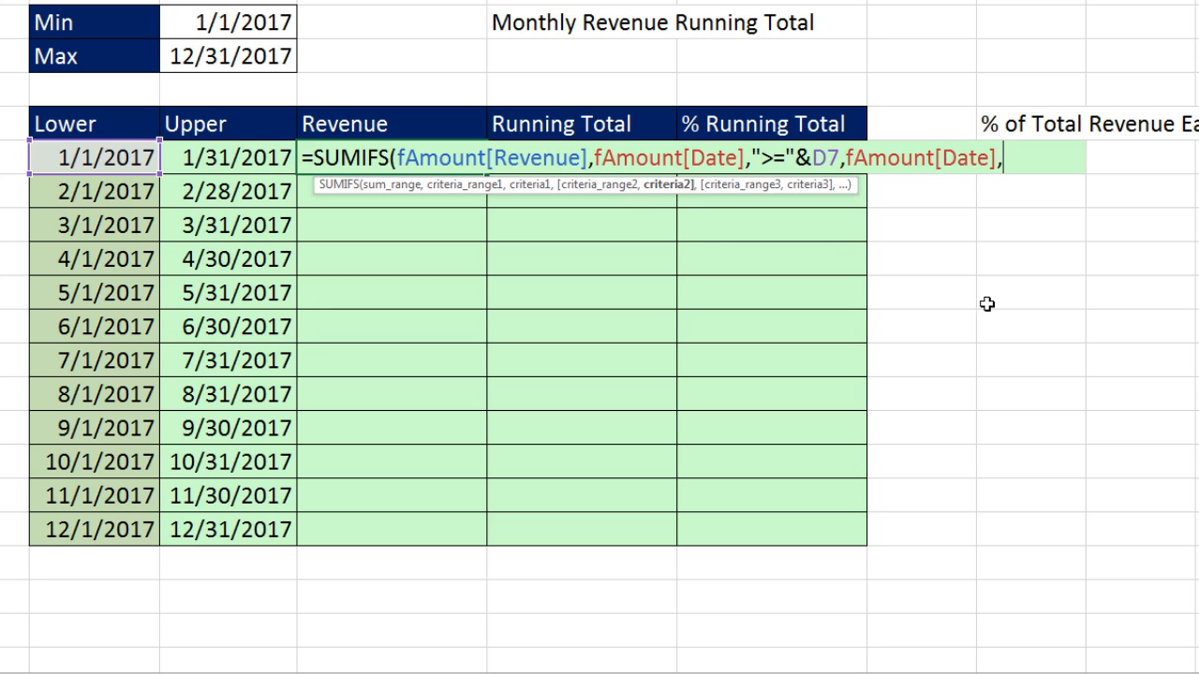
text(")
text(<="&)
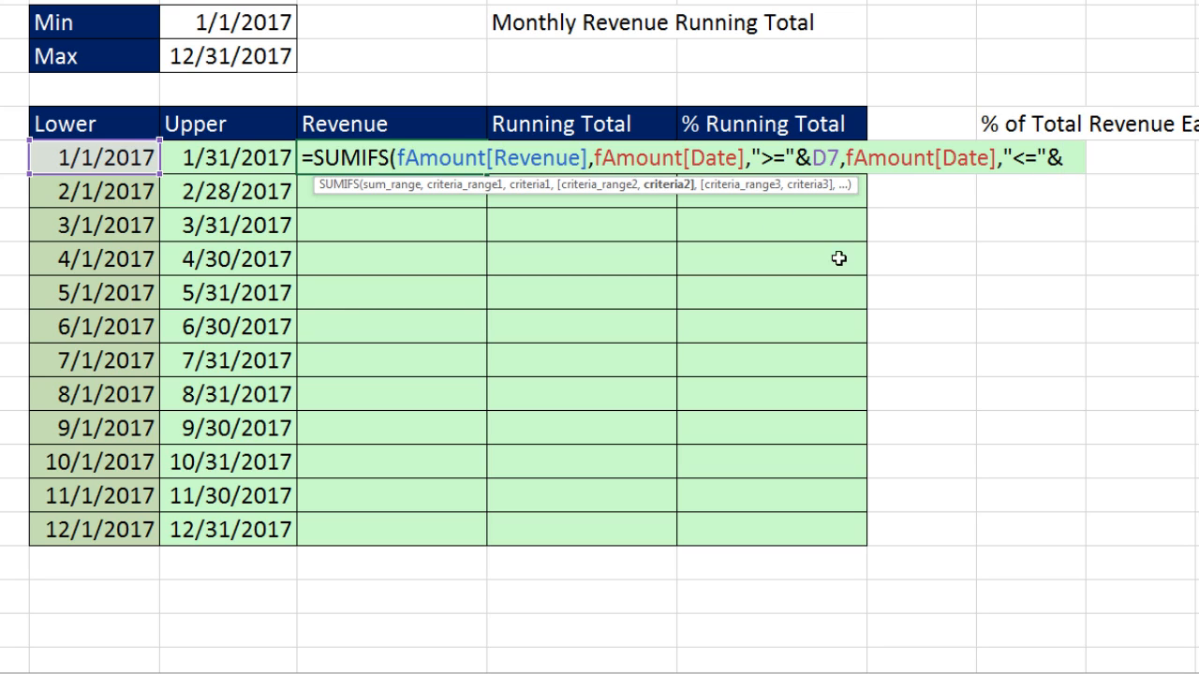
click(222, 154)
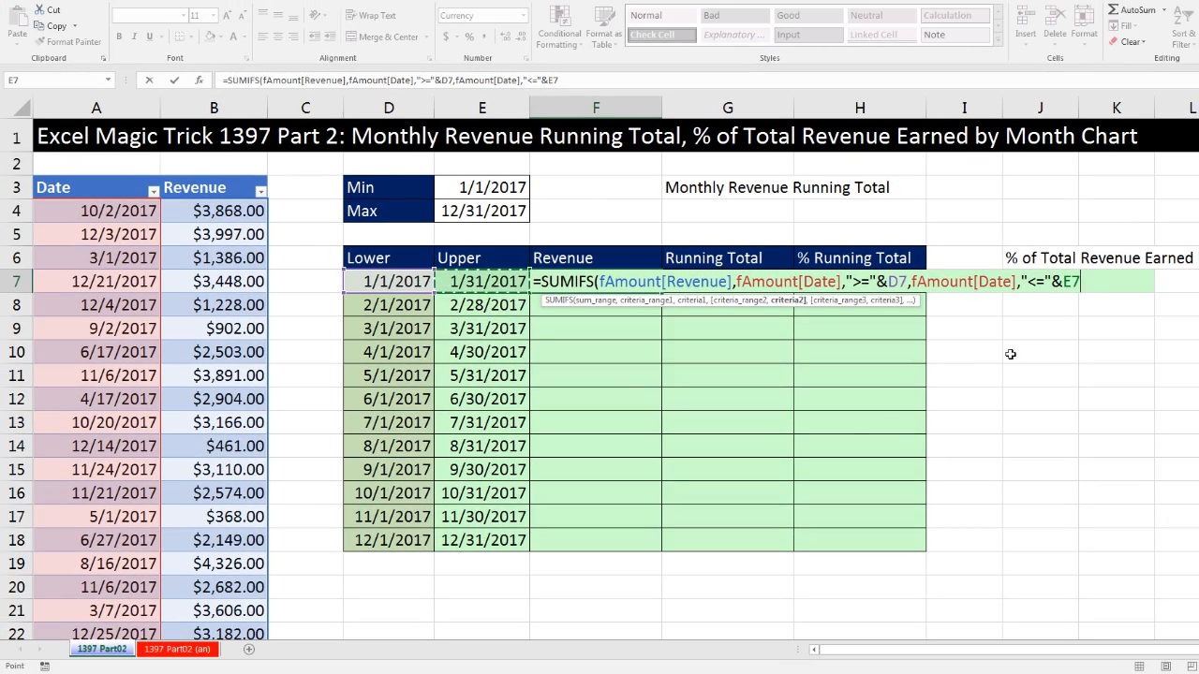
text())
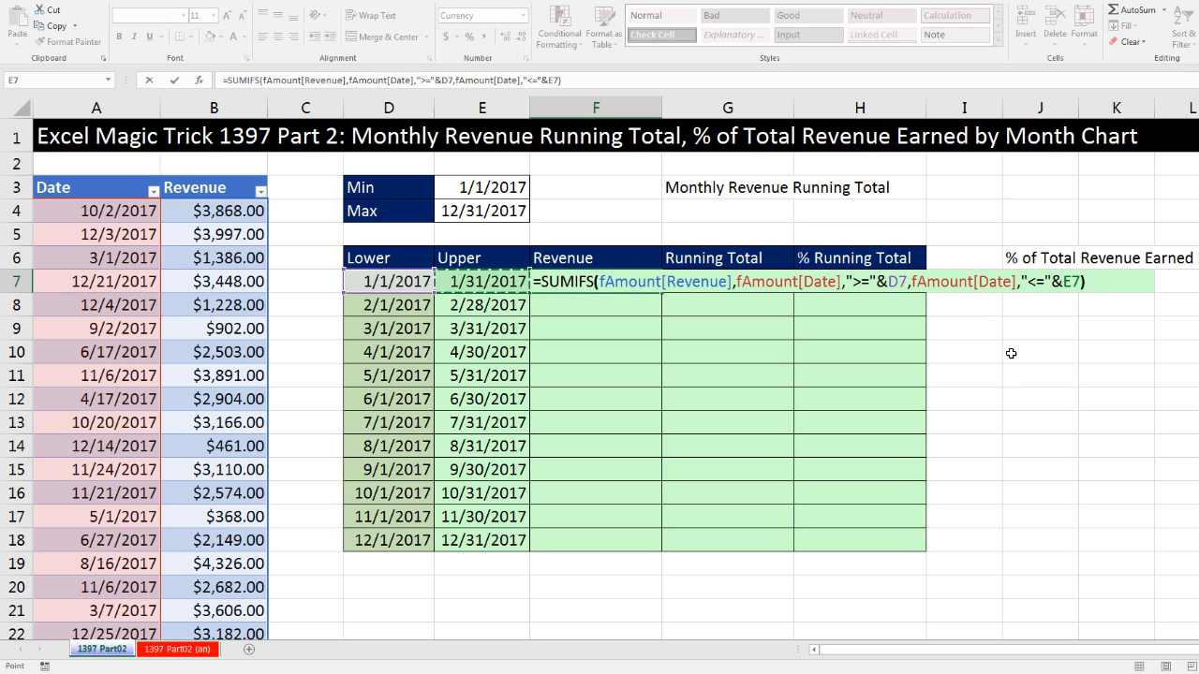
key(ctrl+Return)
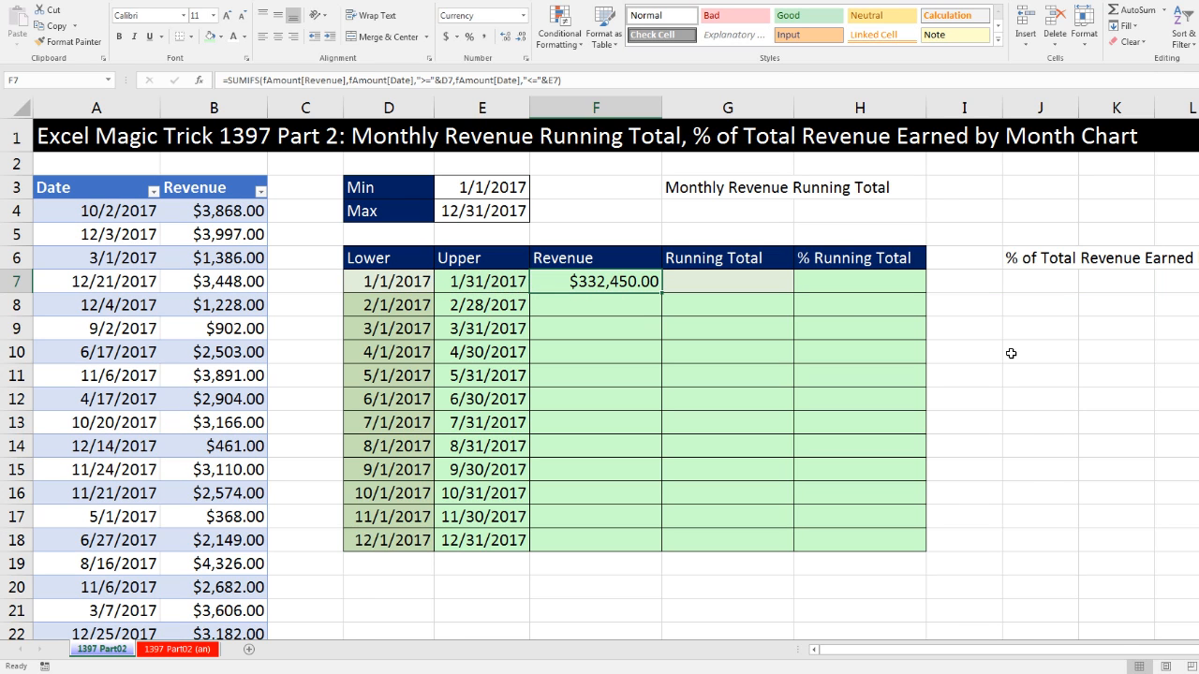
double_click(662, 291)
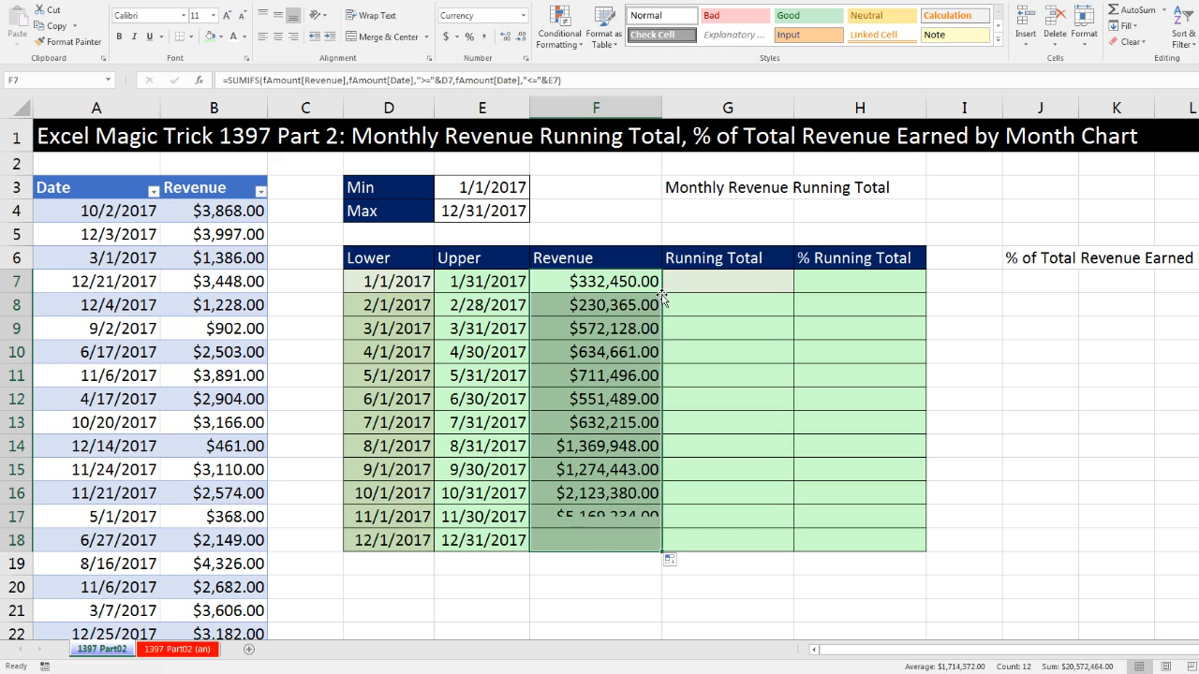
- Check the cell references in the last row's Revenue, Upper and Lower formulas in F18, E18 and D18
click(602, 541)
key(F2)
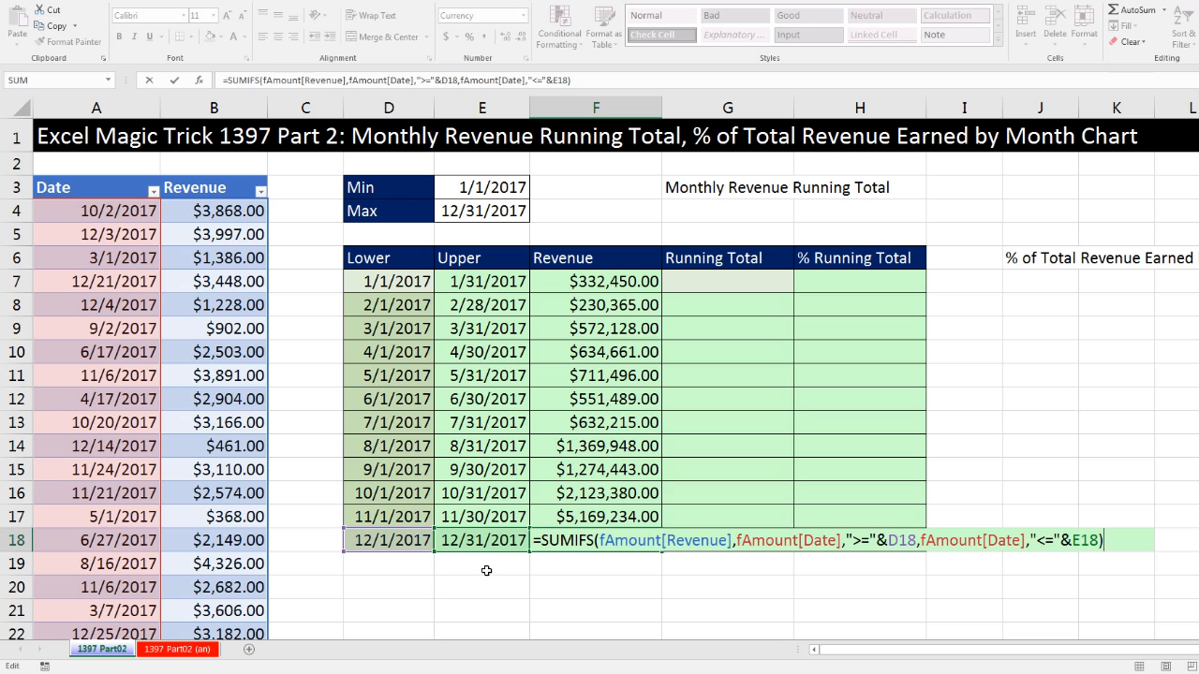
key(ctrl+Return)
click(494, 542)
key(F2)
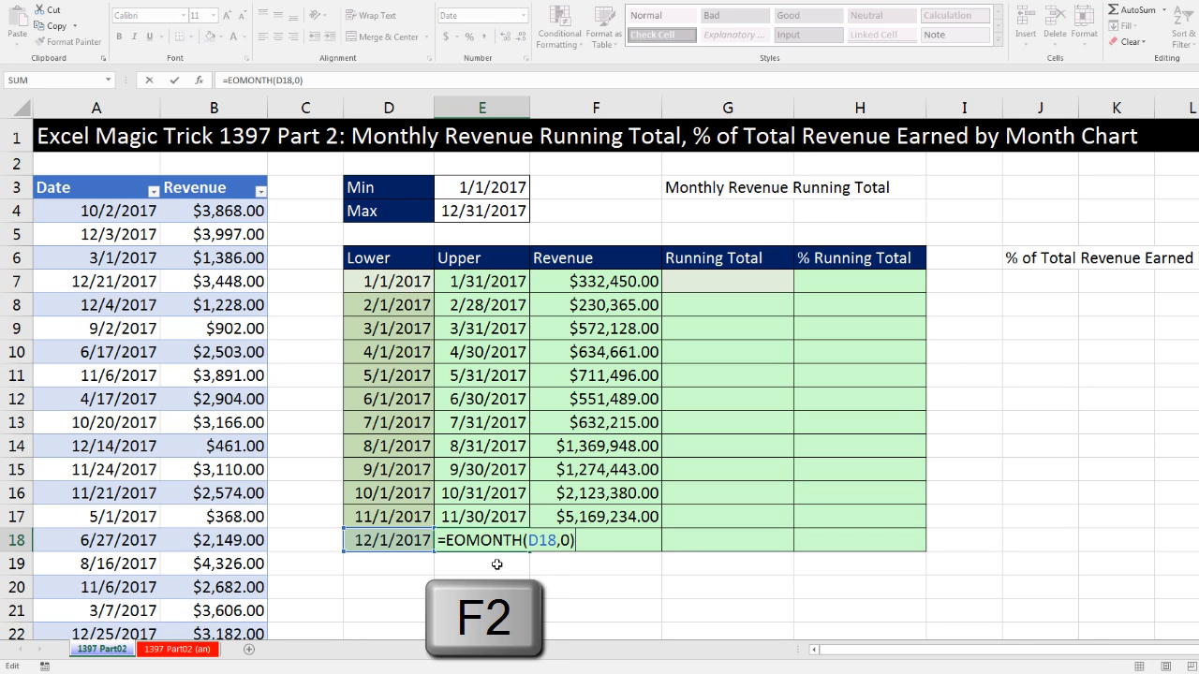
key(ctrl+Return)
click(409, 549)
key(F2)
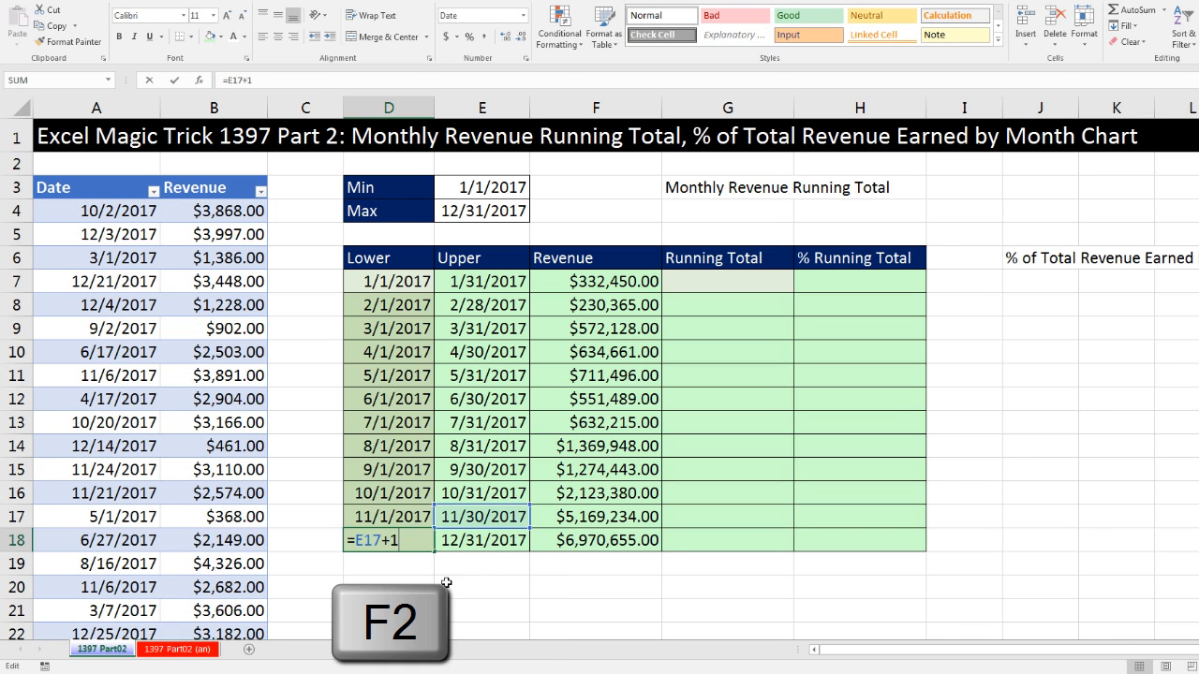
key(ctrl+Return)
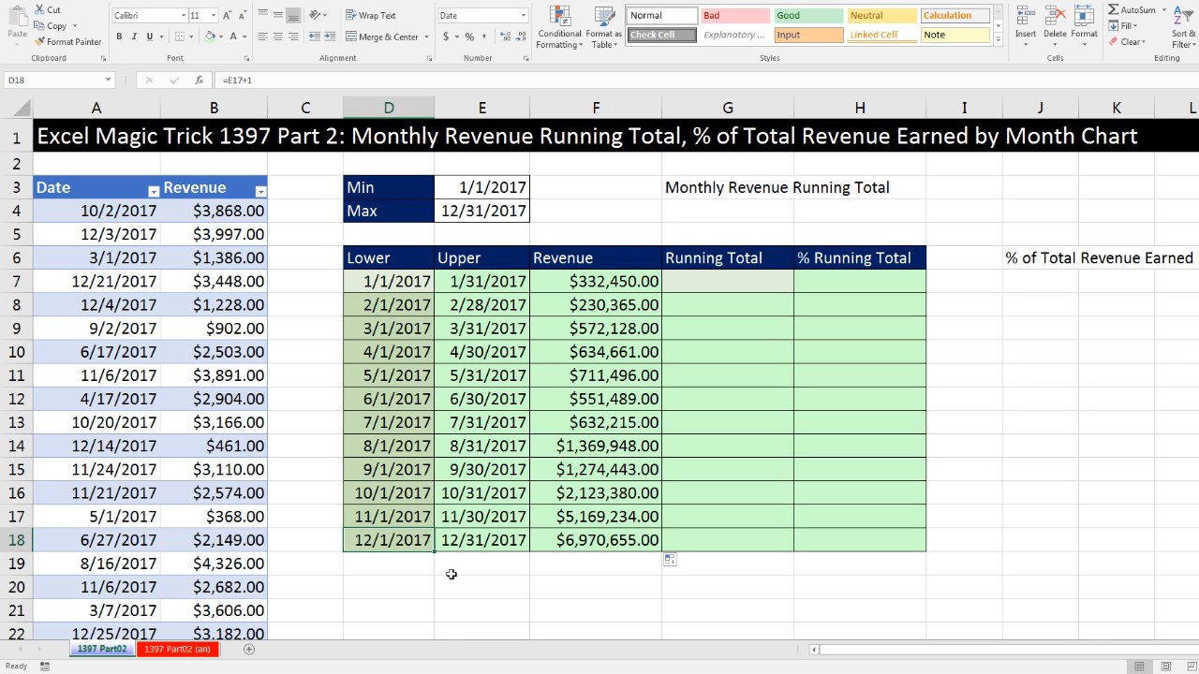
- Enter =F7 in G7 as the first month's running total
click(690, 283)
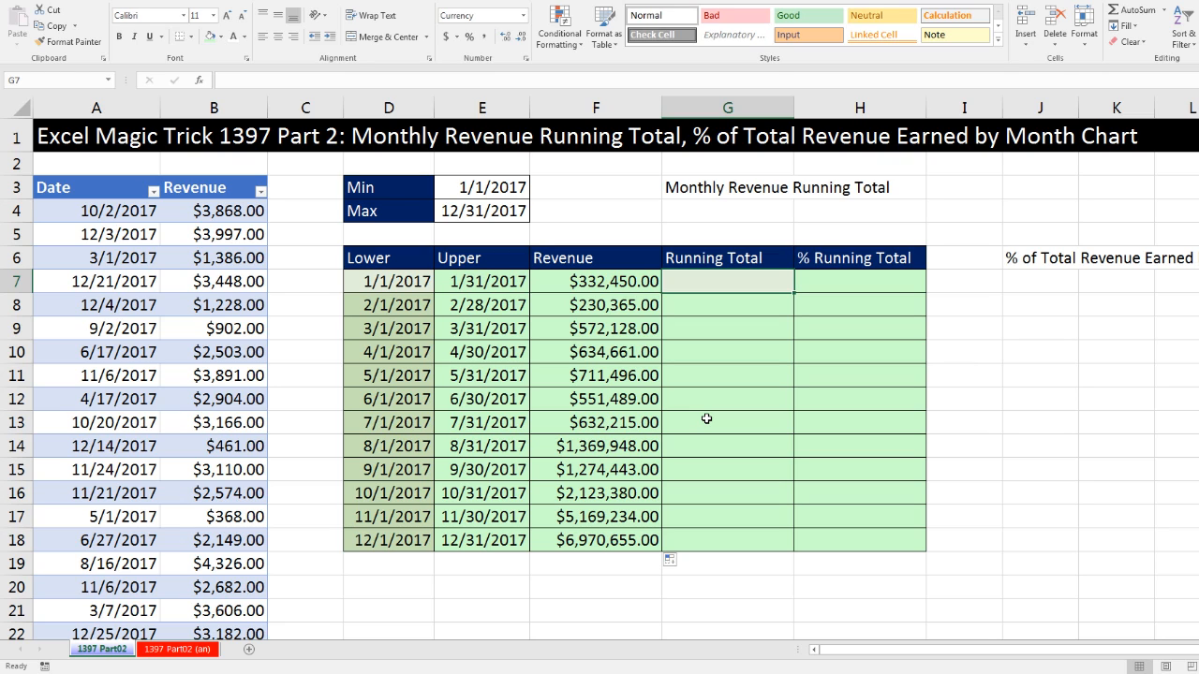
text(=)
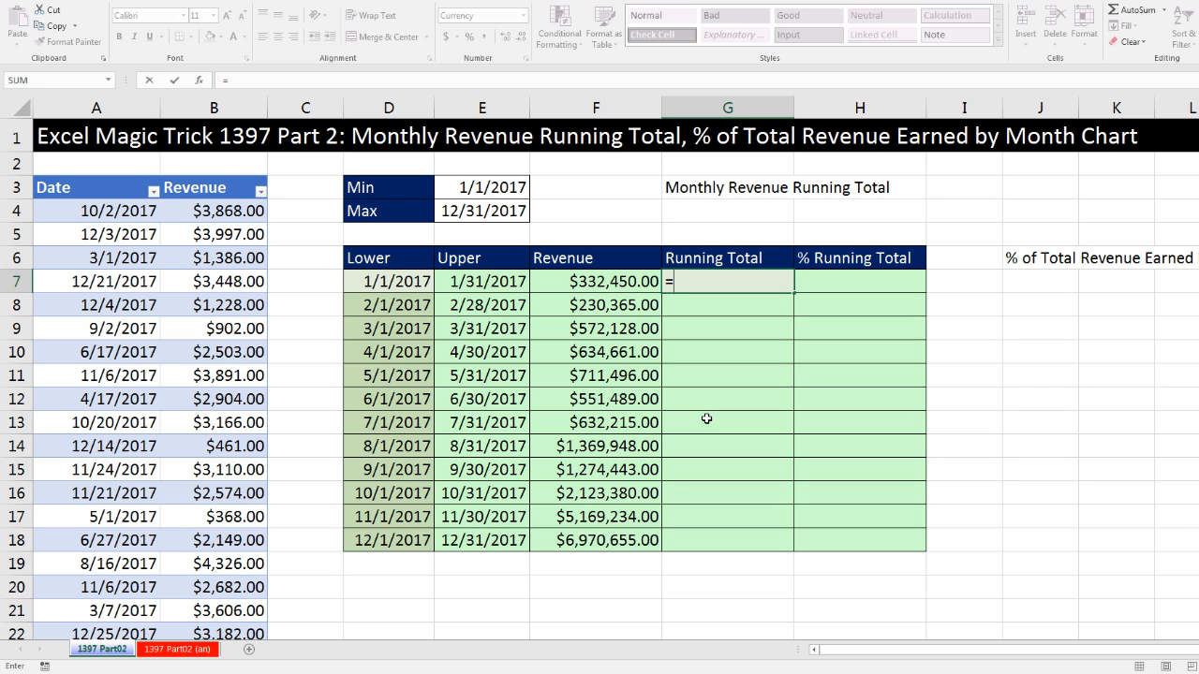
key(Left)
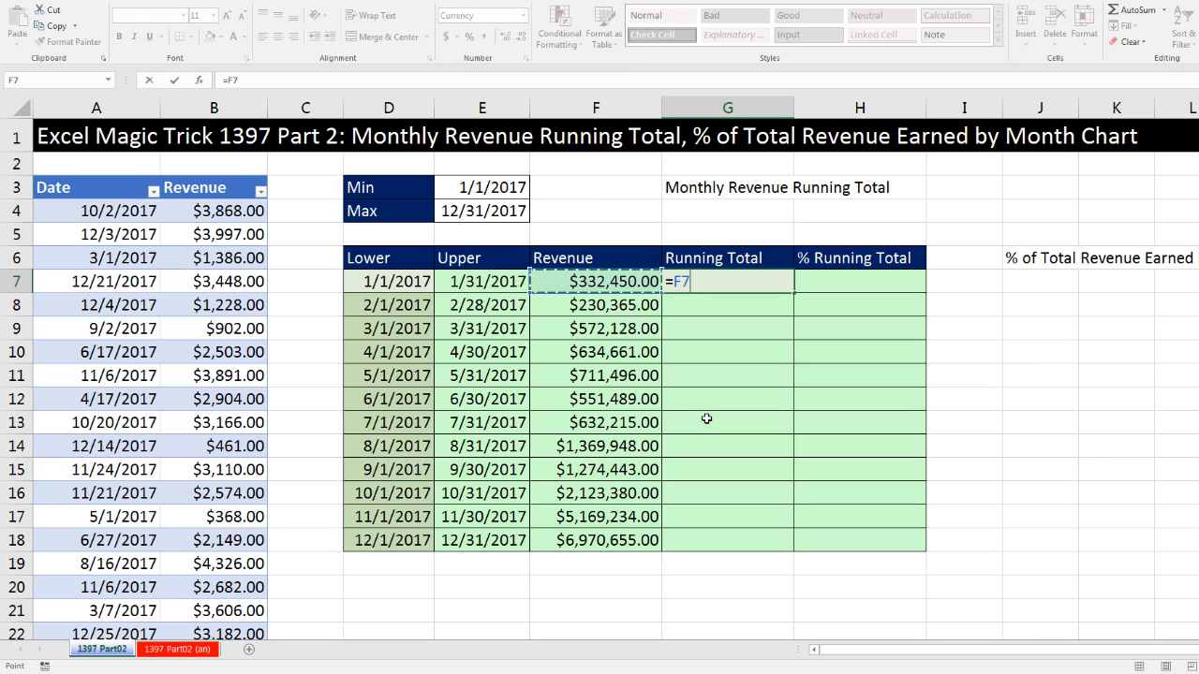
key(Return)
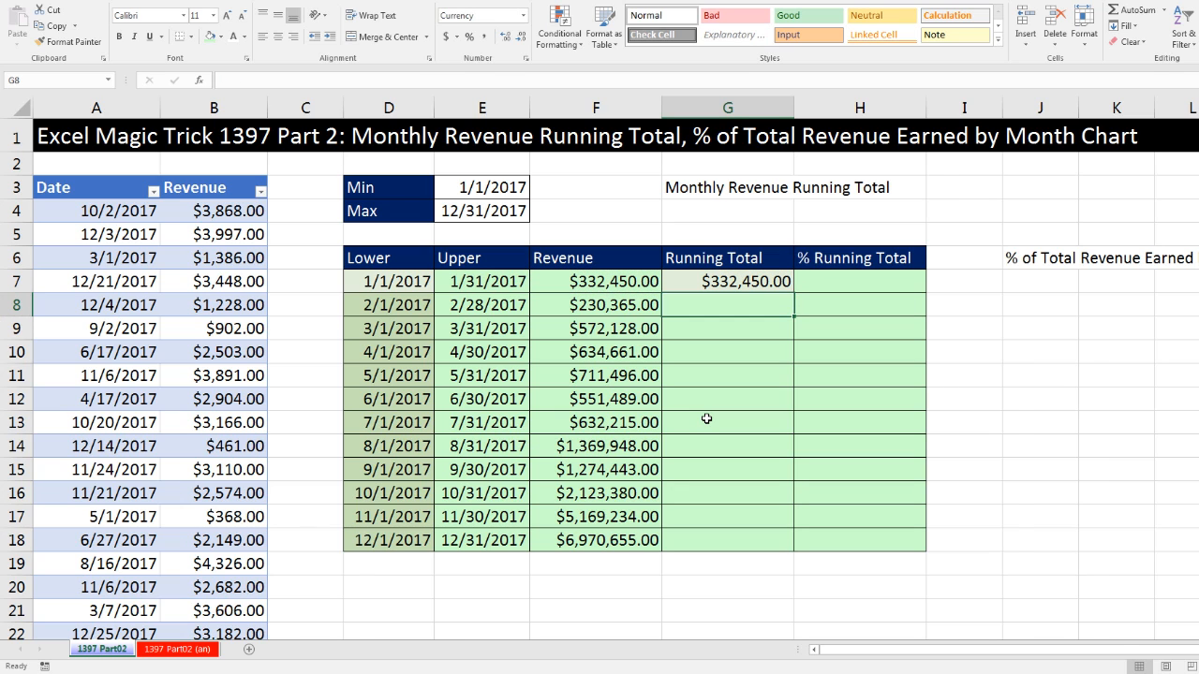
- Enter =F8+G7 in G8 and fill the running total formula down to G18
key(Left)
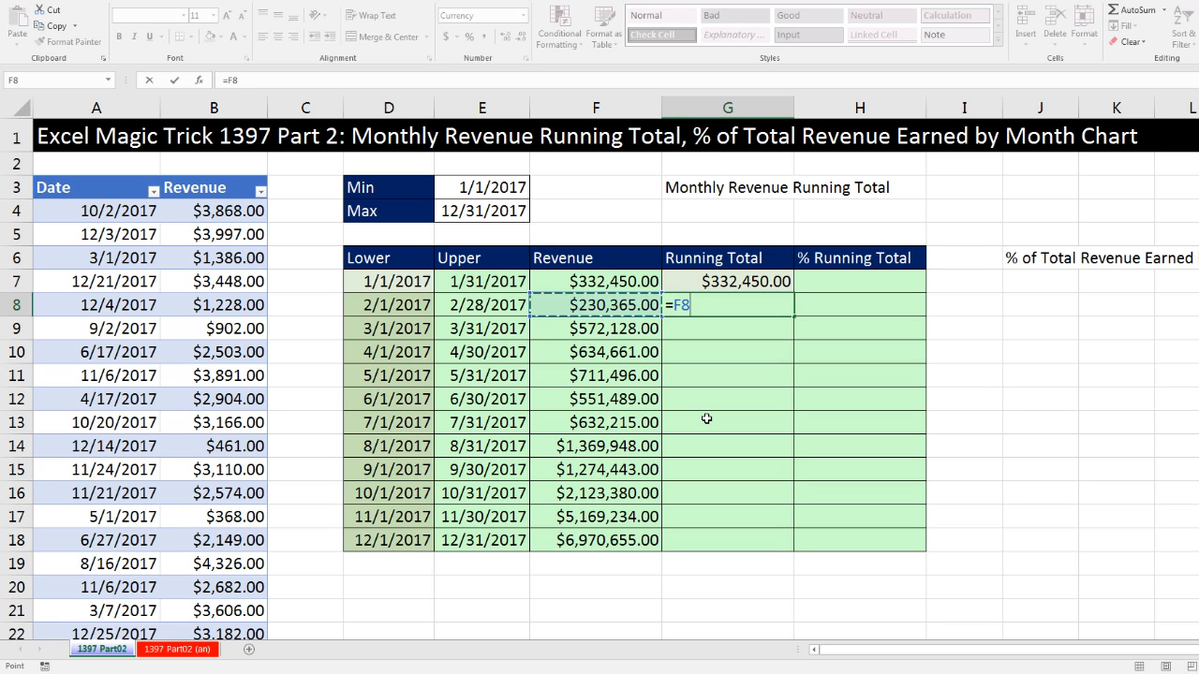
text(+)
key(Up)
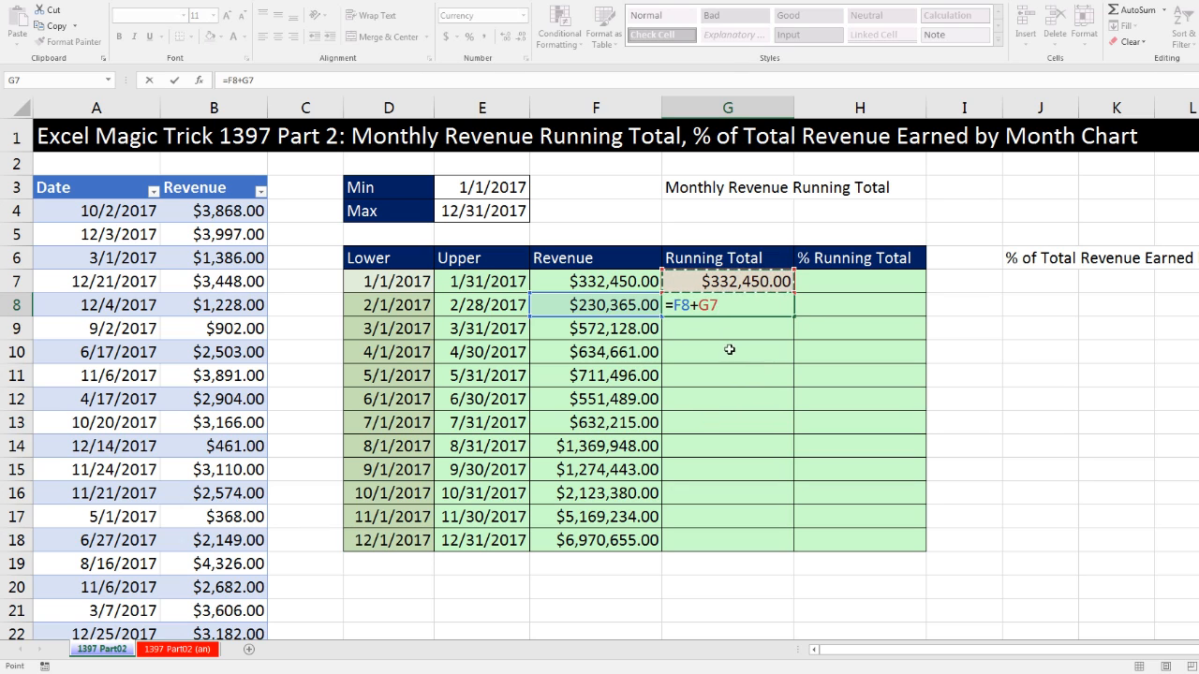
key(ctrl+Return)
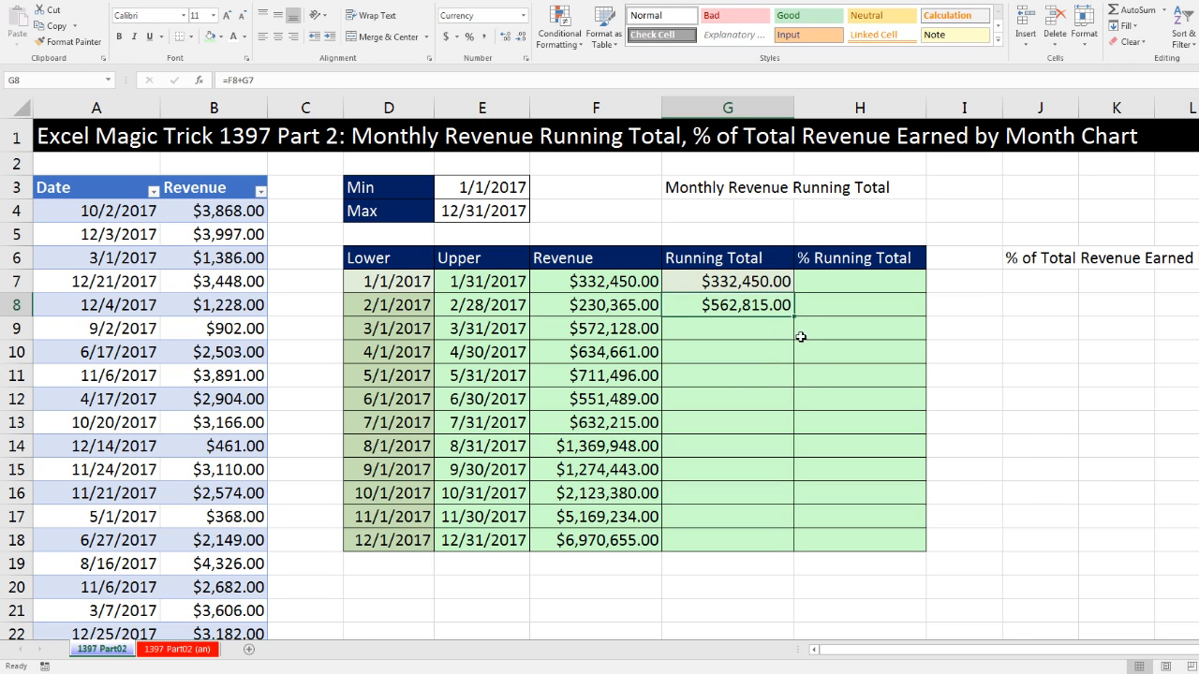
double_click(793, 319)
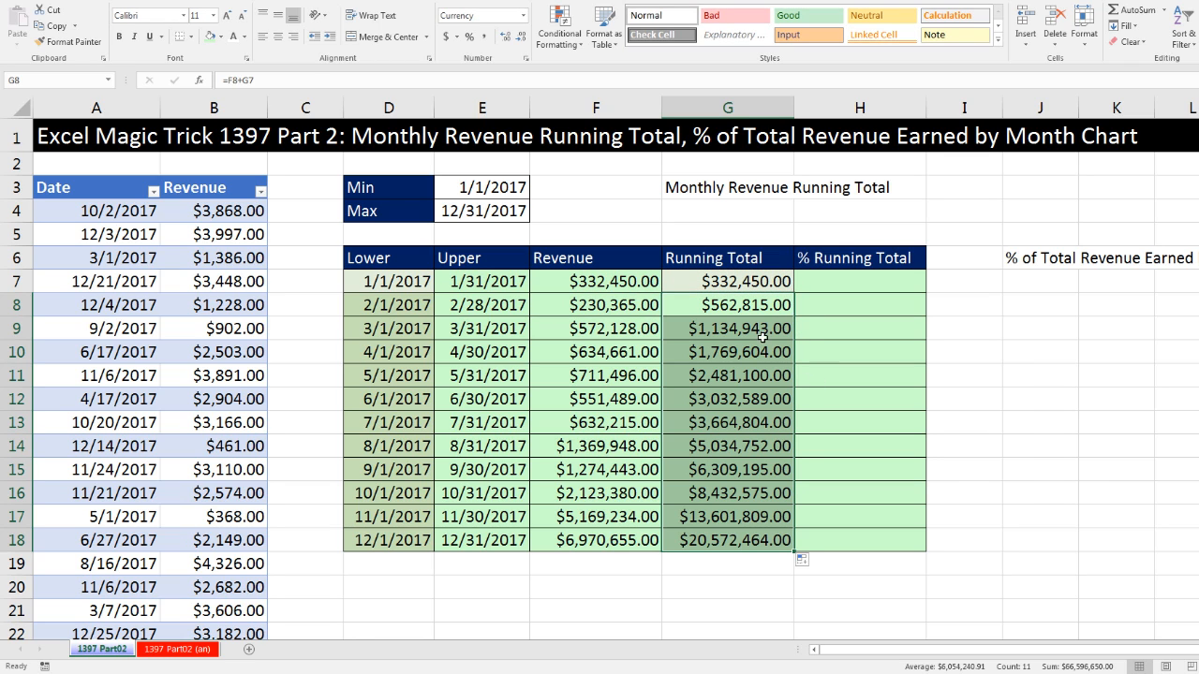
- Check the cell references of the copied Running Total formulas in G14 and G12
click(721, 452)
key(F2)
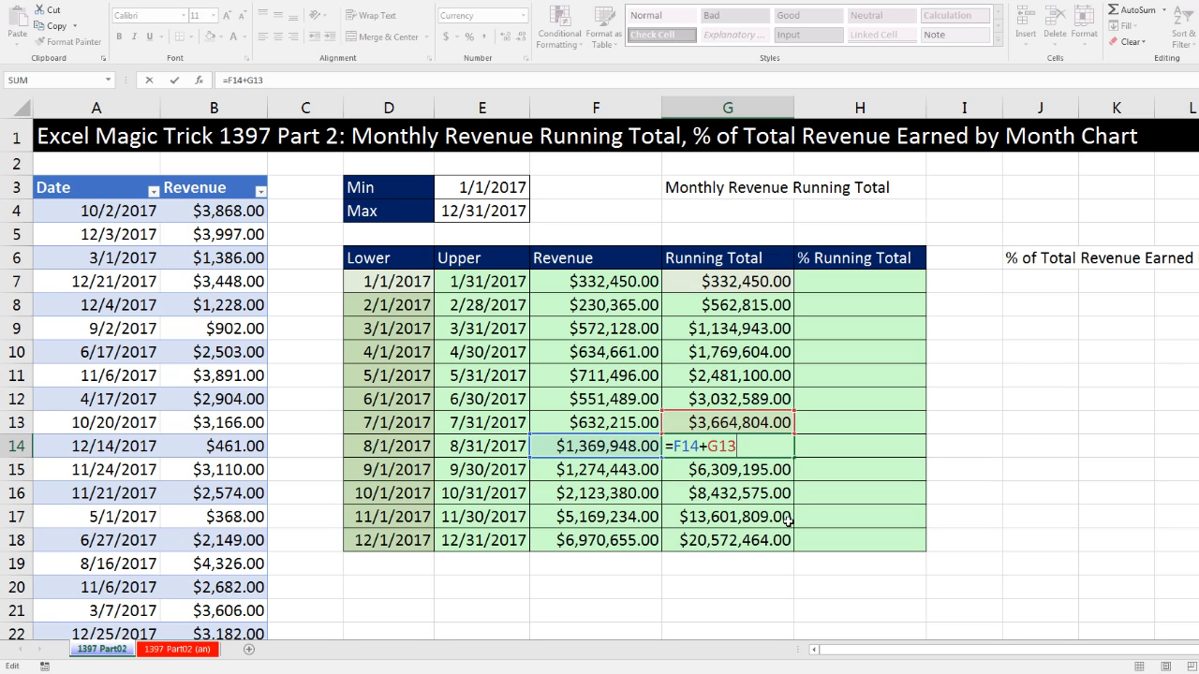
key(Return)
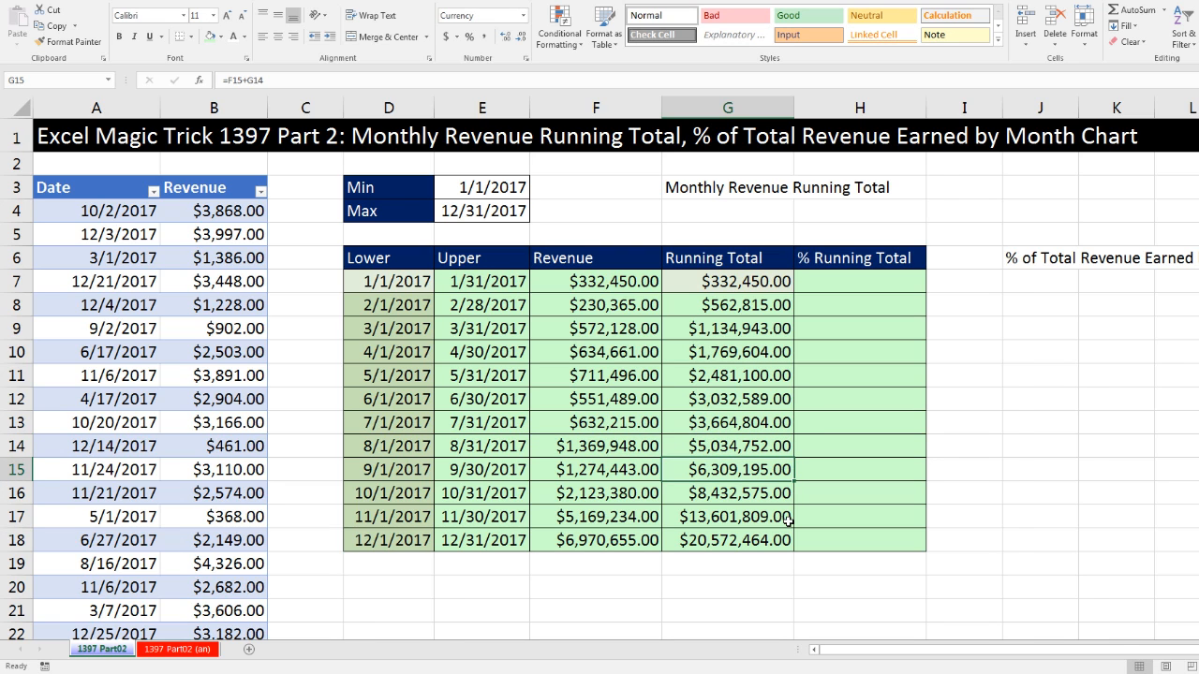
click(730, 400)
key(F2)
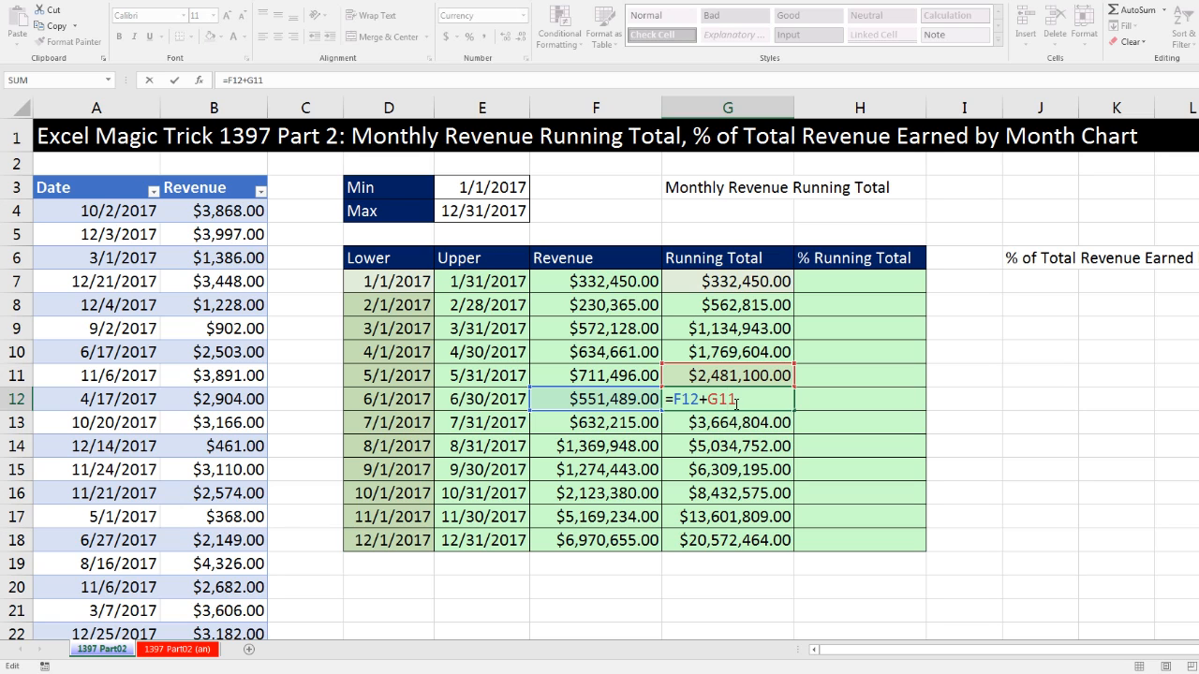
key(ctrl+Return)
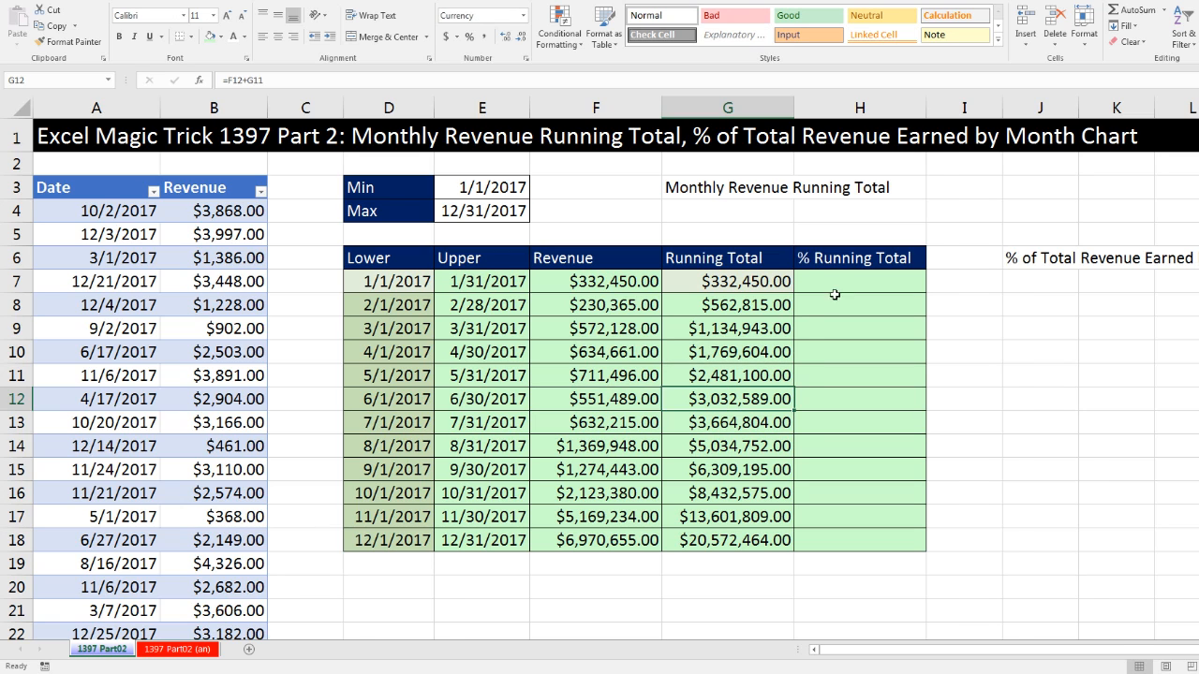
- Enter =G7/$G$18 in H7 to calculate the % running total and fill it down to H18
click(836, 292)
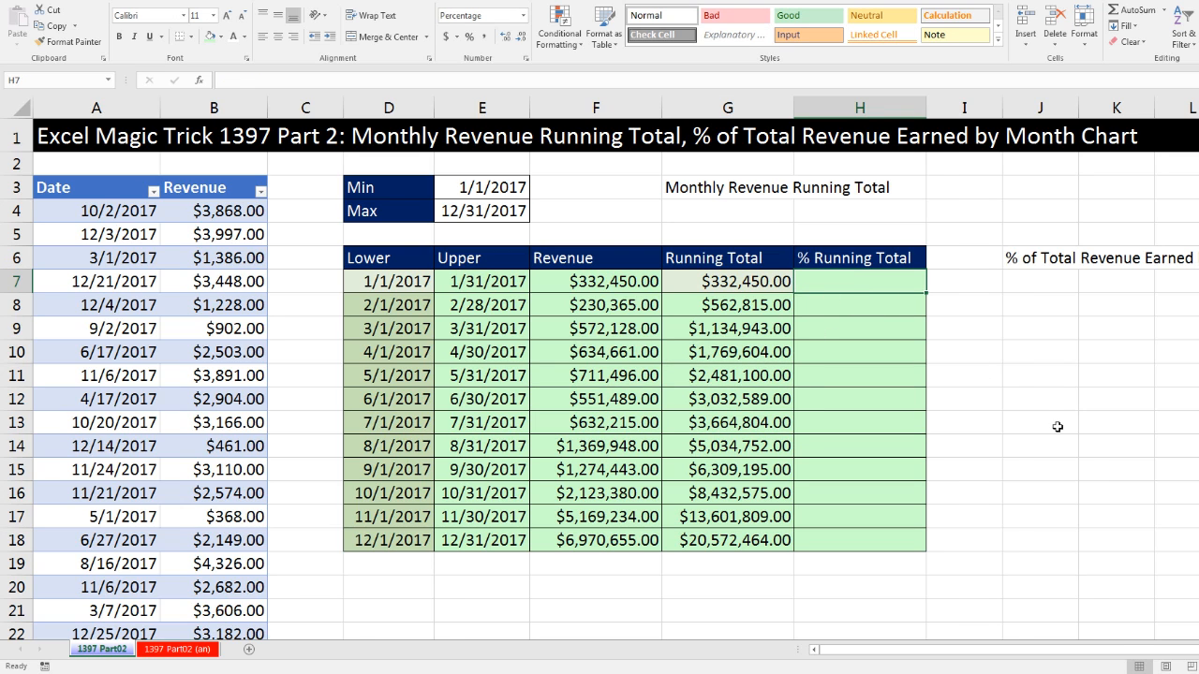
text(=)
key(Left)
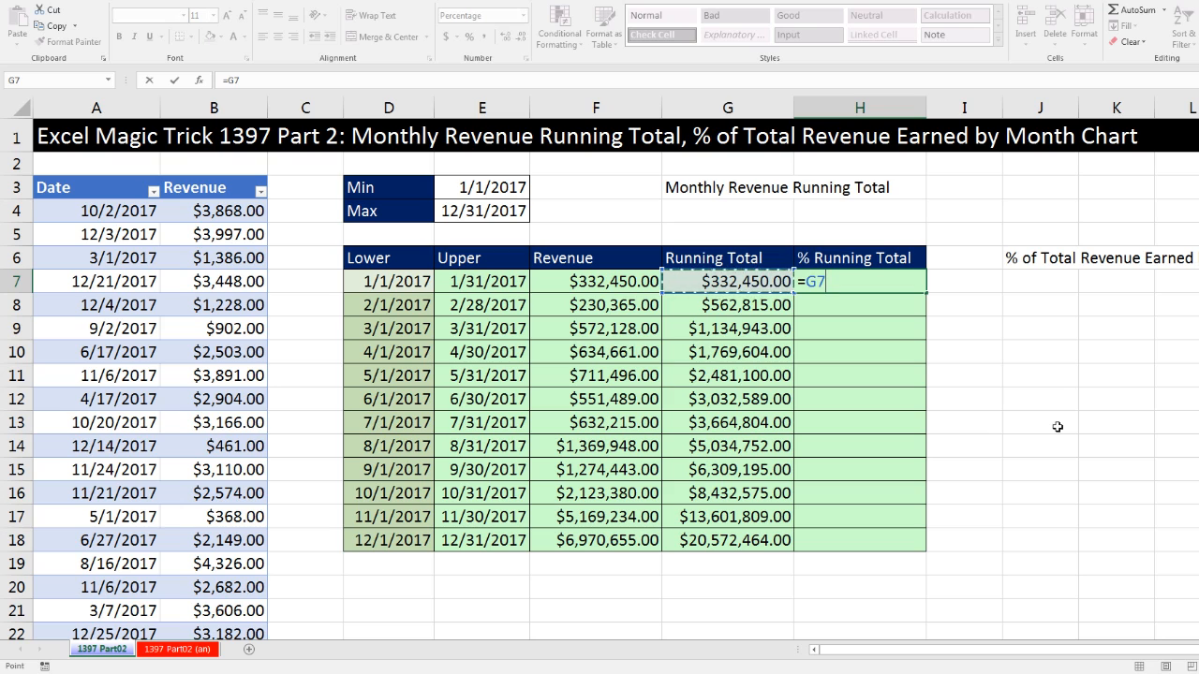
text(/)
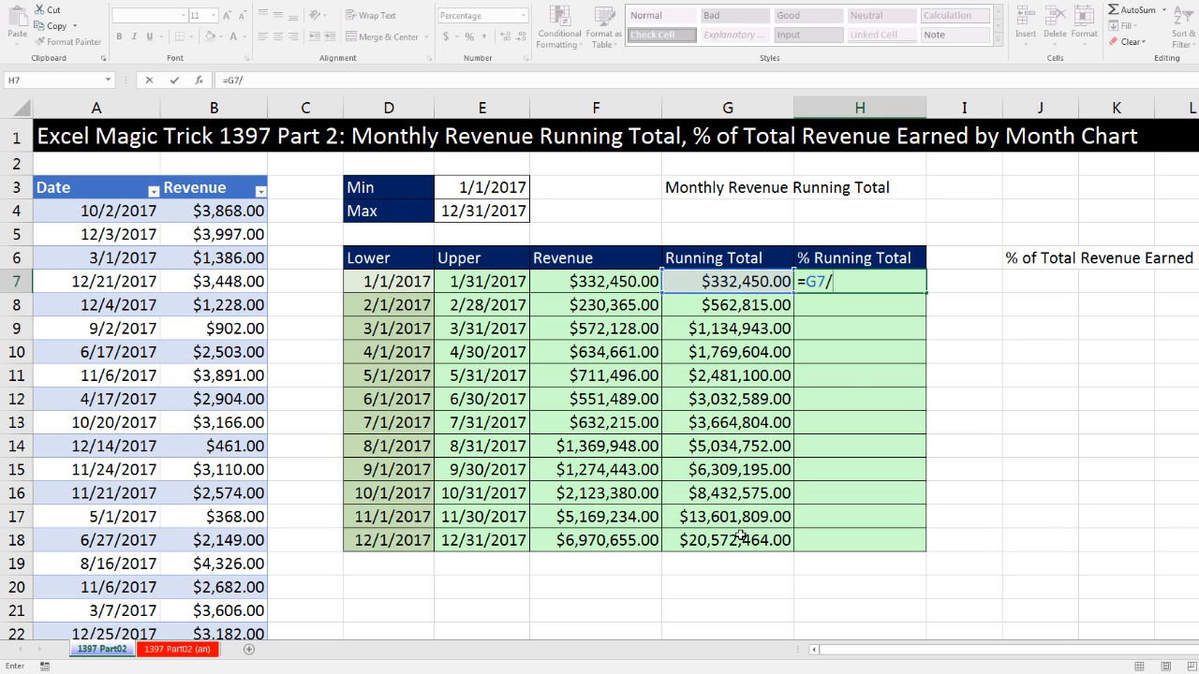
key(Left)
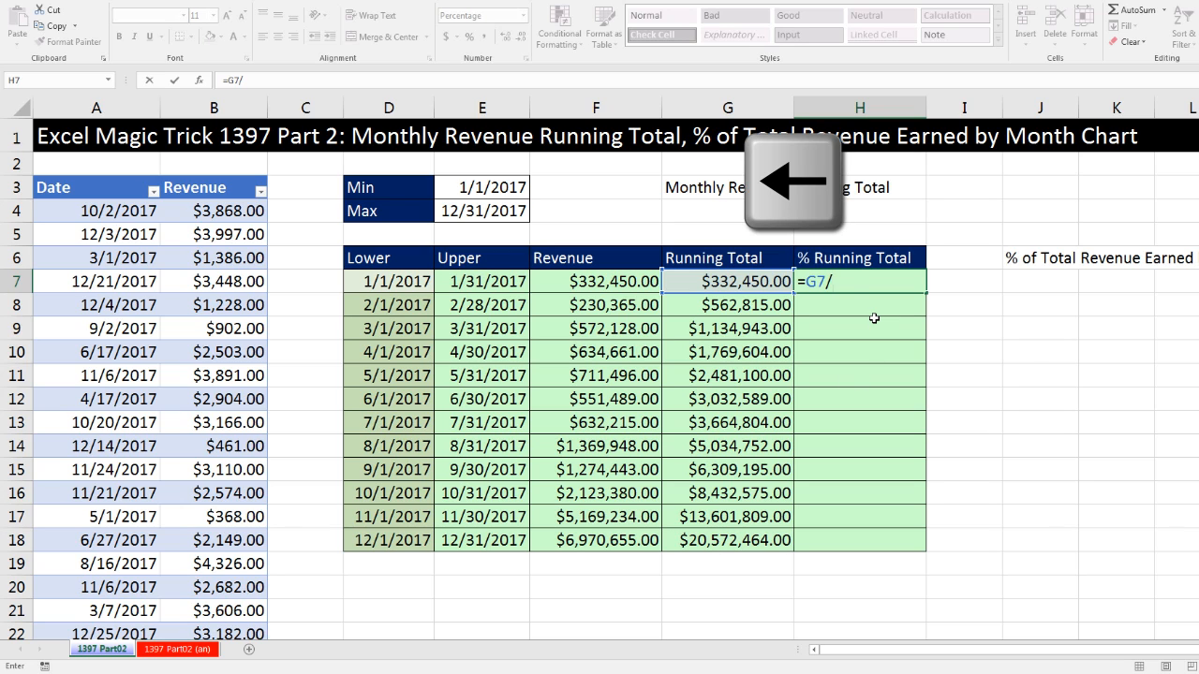
key(Left)
key(ctrl+shift+Down)
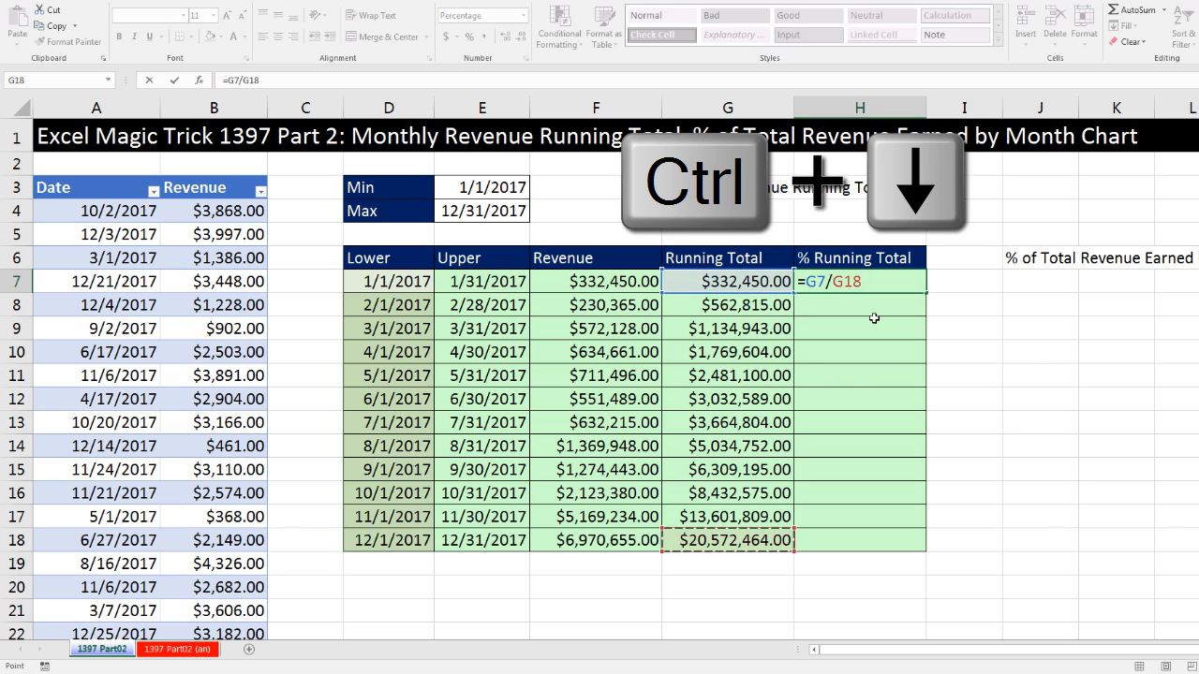
key(F4)
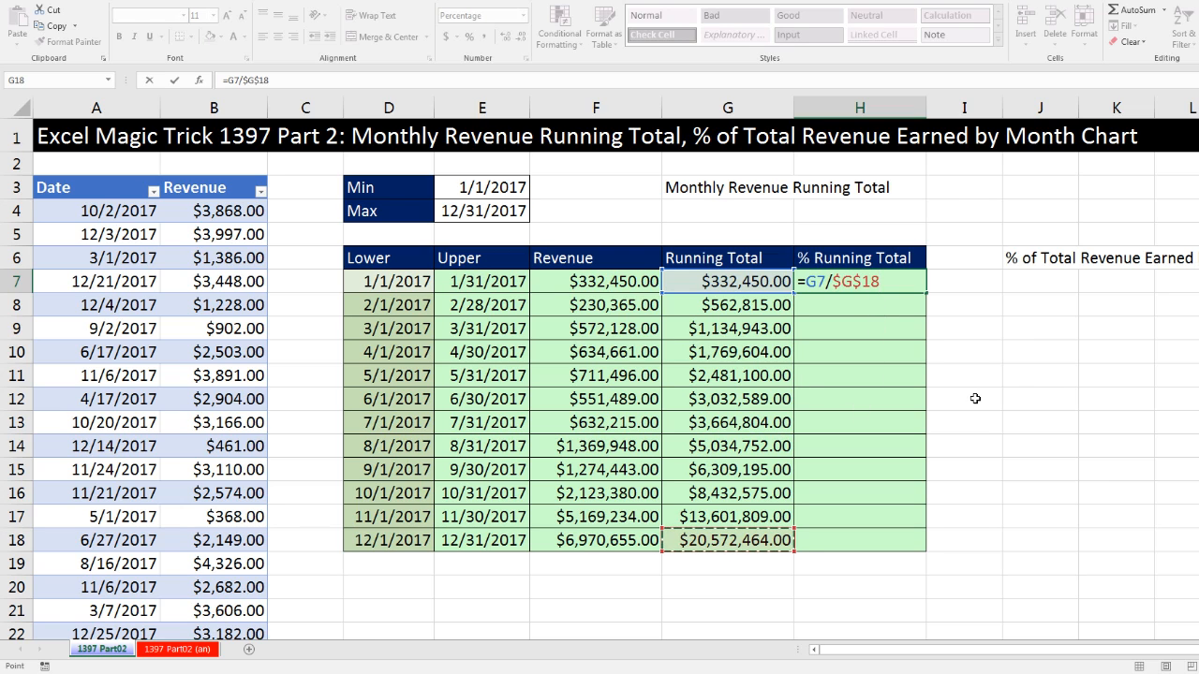
key(ctrl+Return)
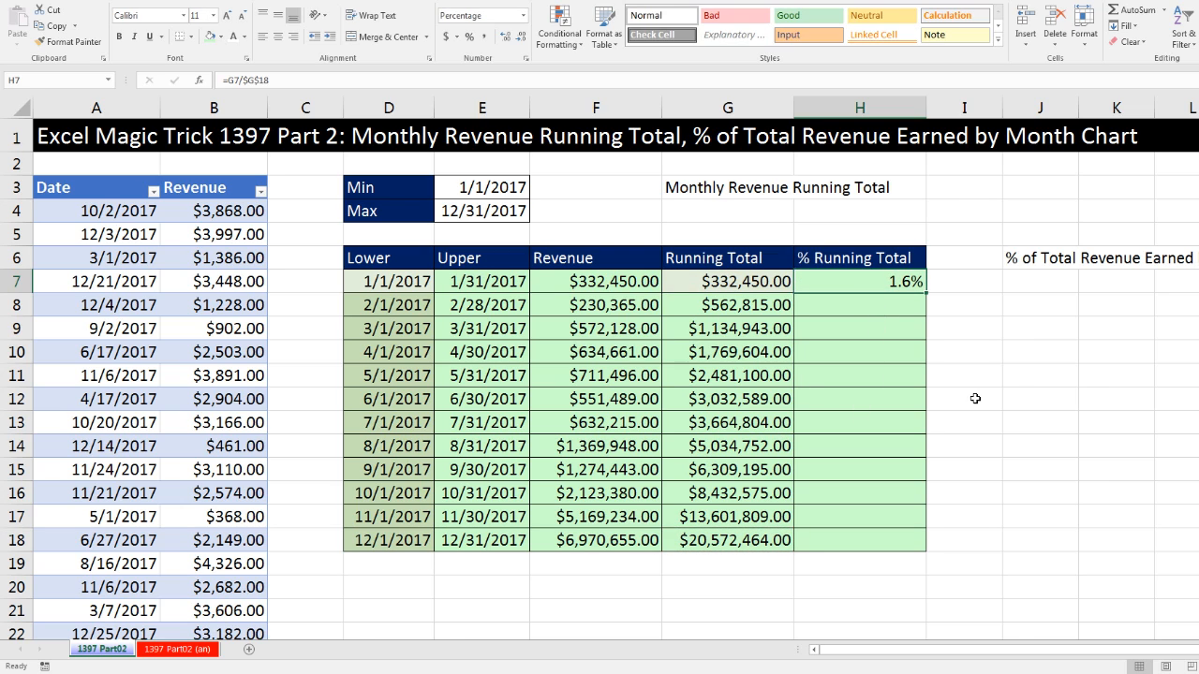
double_click(925, 293)
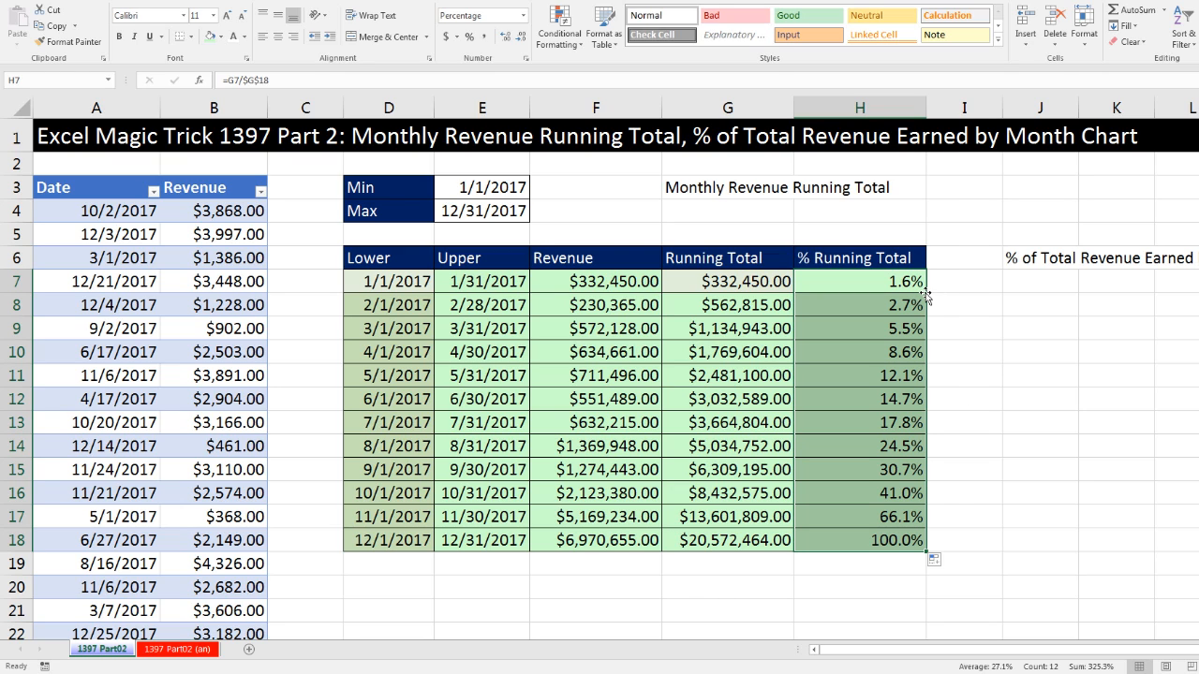
- Review the % Running Total results for August, October and November in H14, H16 and H17
click(905, 452)
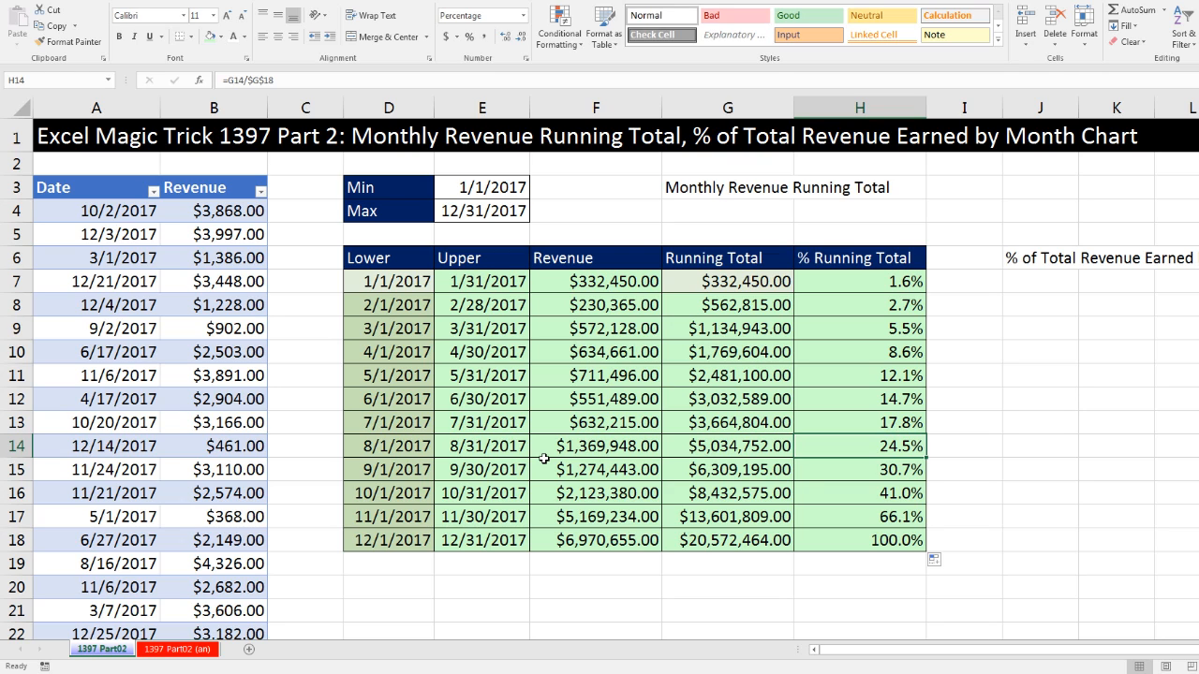
click(861, 496)
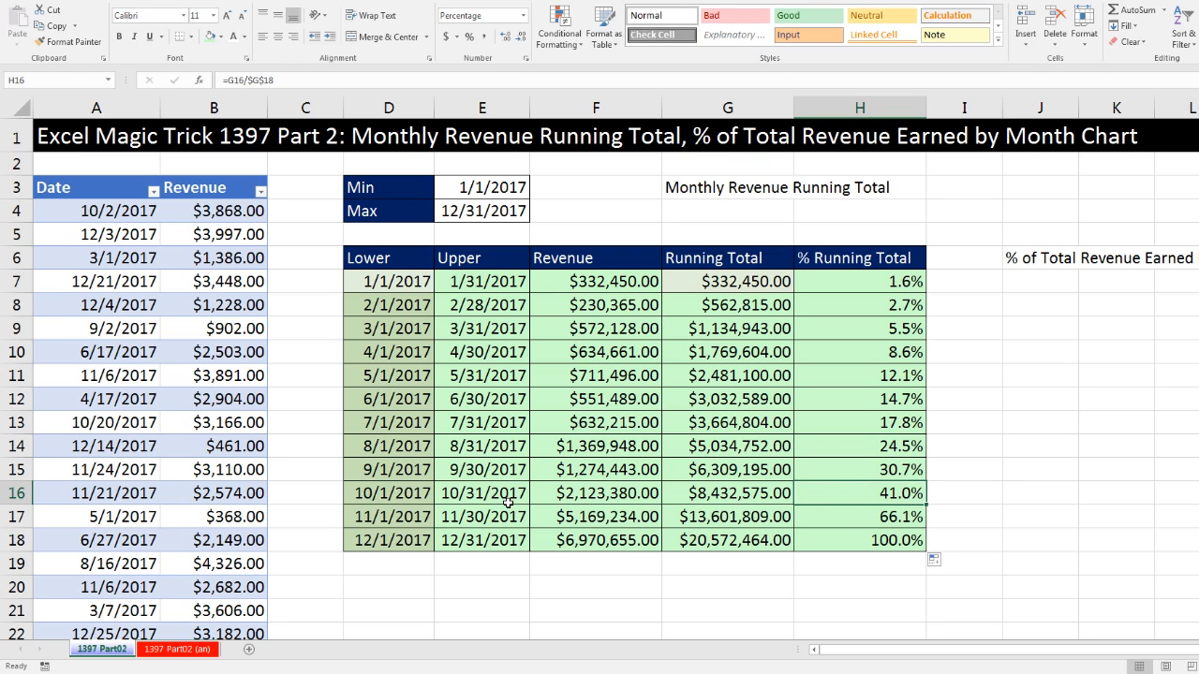
click(844, 519)
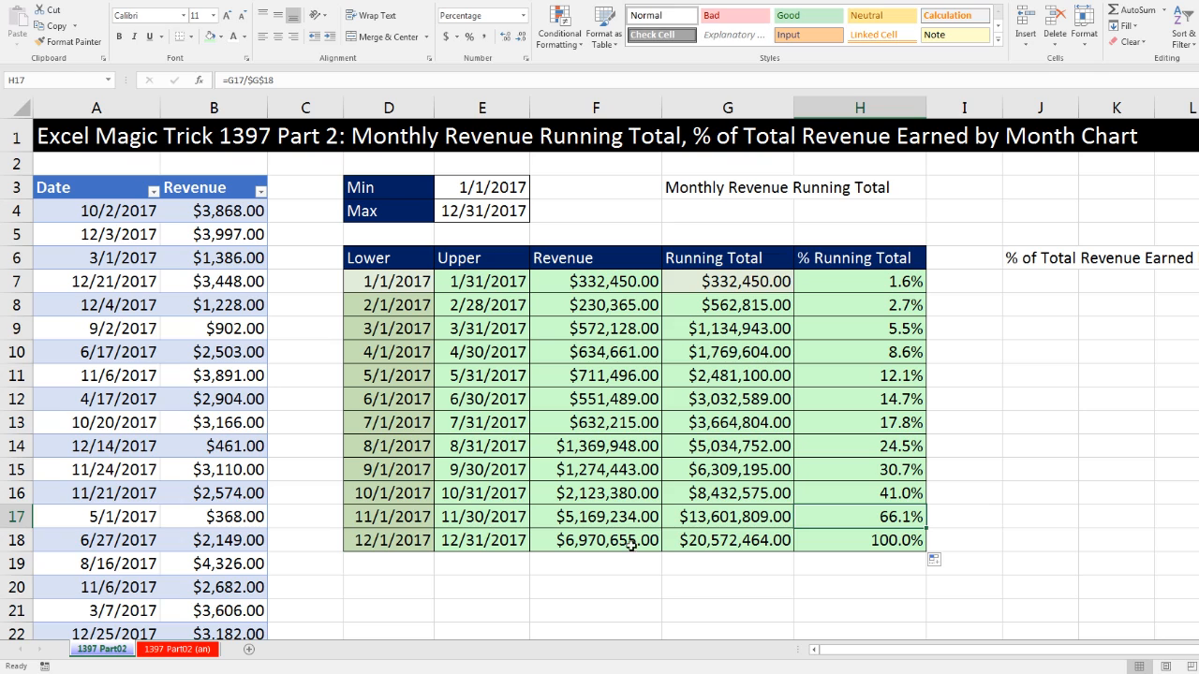
- Check the December % Running Total in H18 and the Upper month-end dates in E7 through E11
click(855, 538)
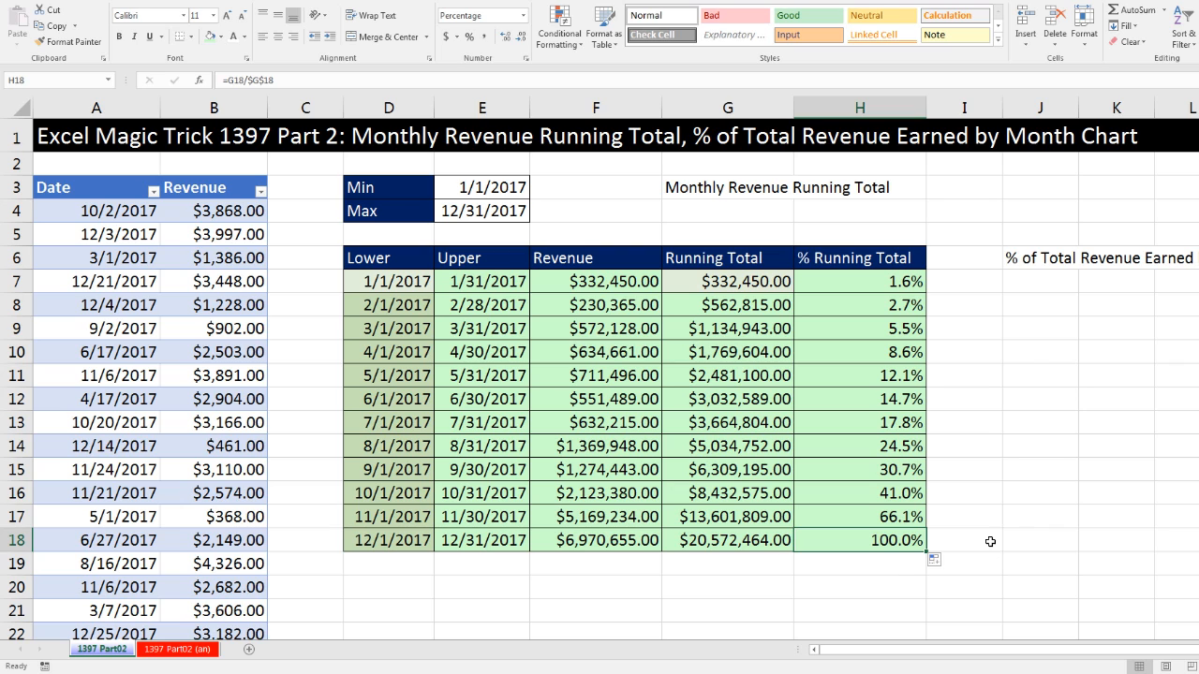
ctrl+scroll(1018, 483, down, 2)
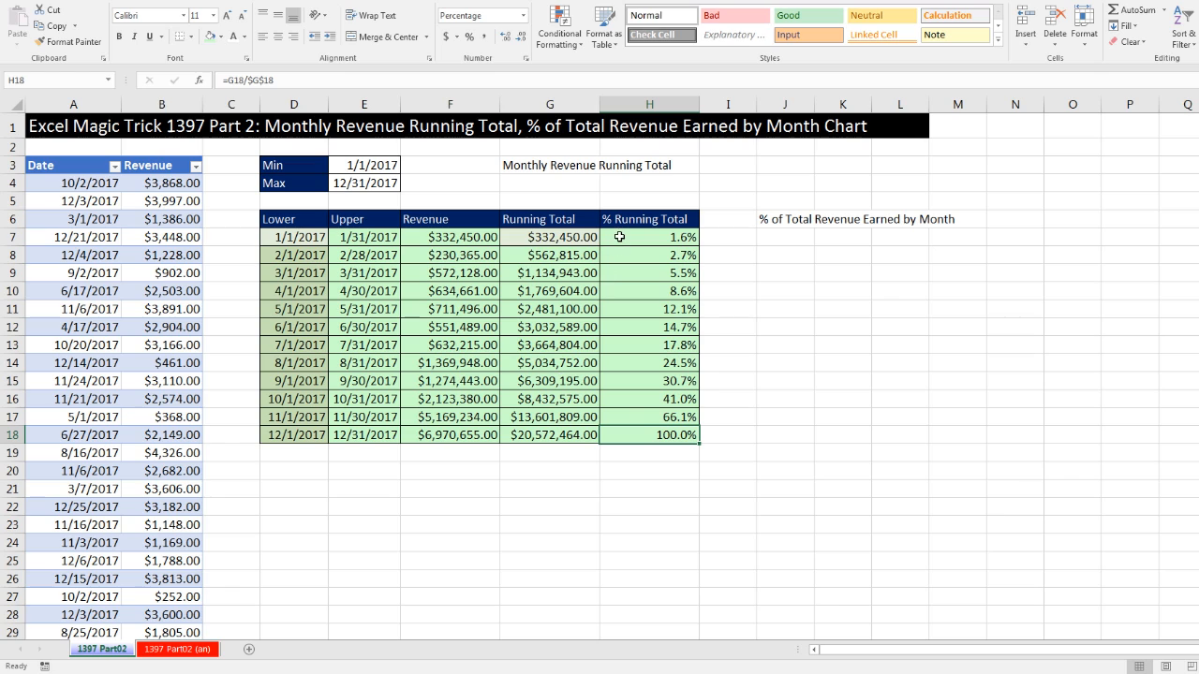
click(350, 241)
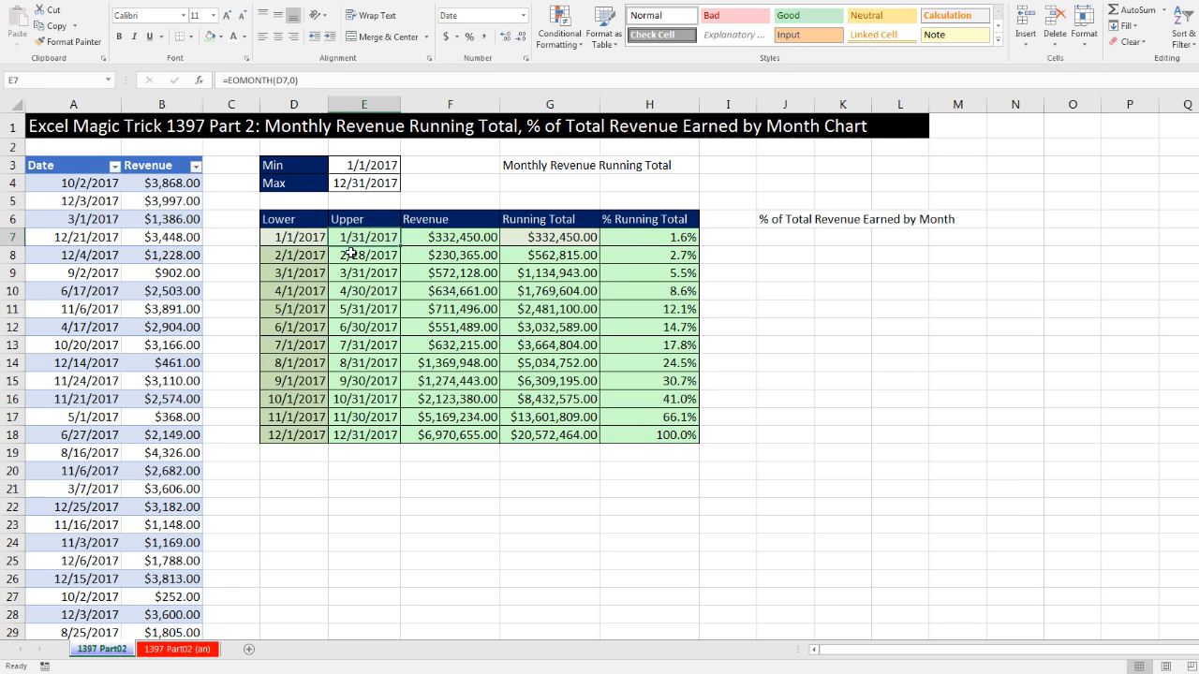
click(350, 254)
click(353, 271)
click(366, 291)
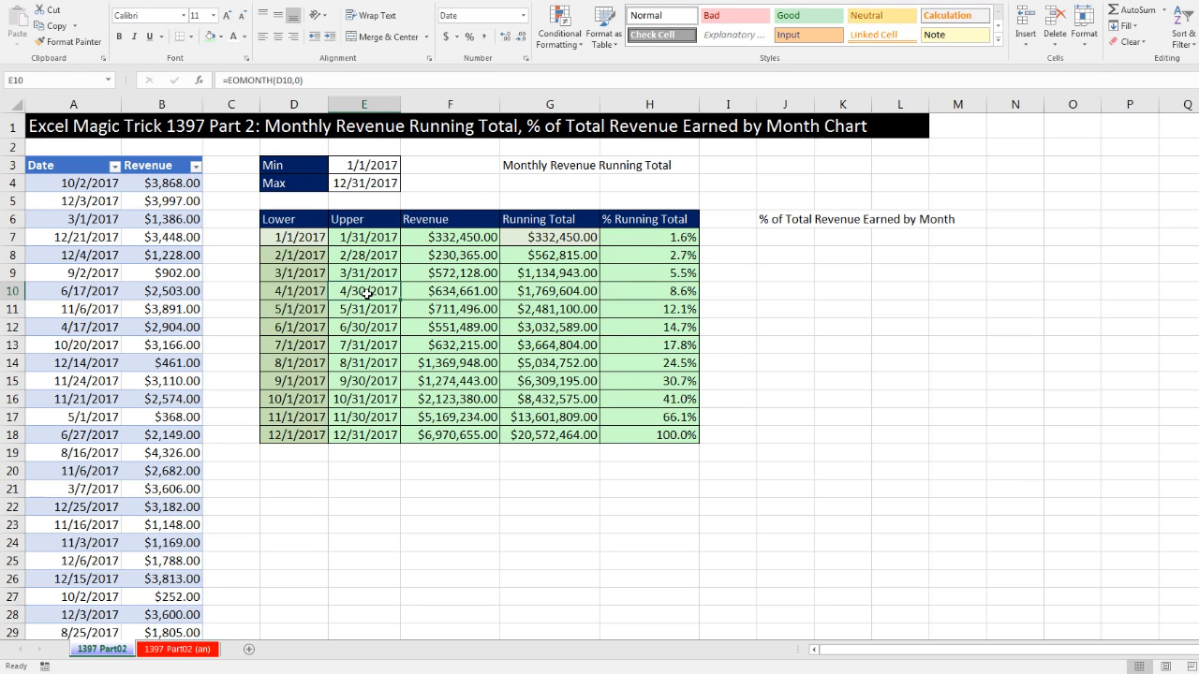
click(369, 307)
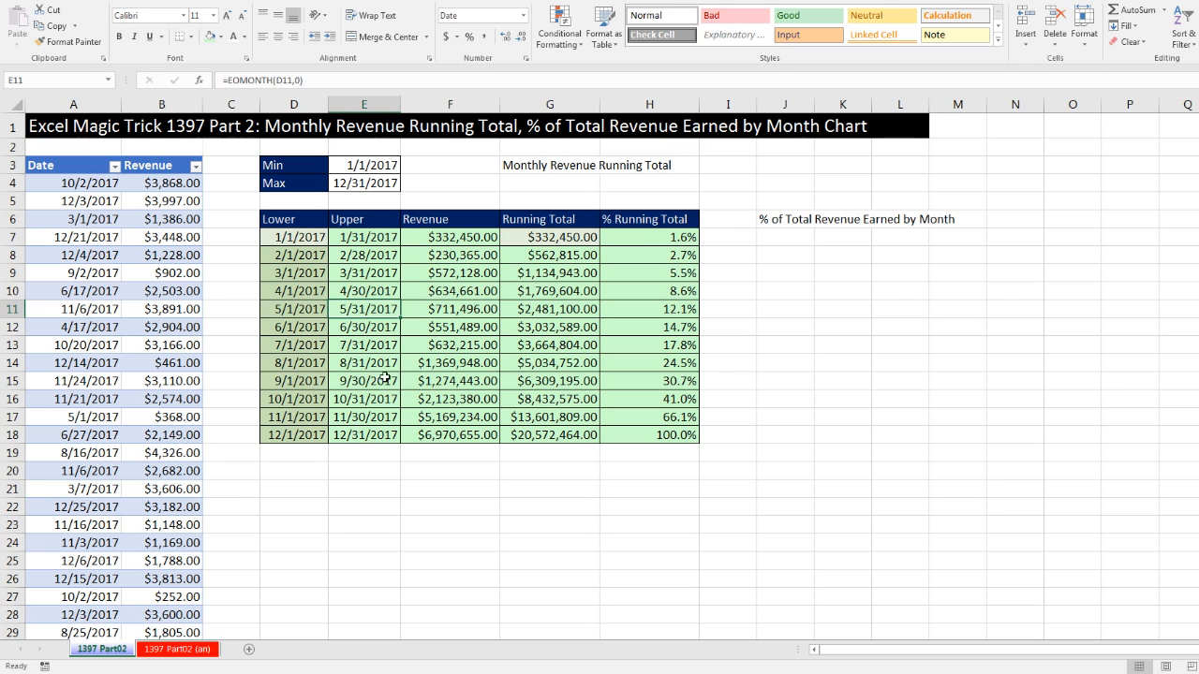
- Insert a 2-D line chart with markers from the Upper column E6:E18 and the % Running Total column H6:H18
drag(368, 222, 372, 437)
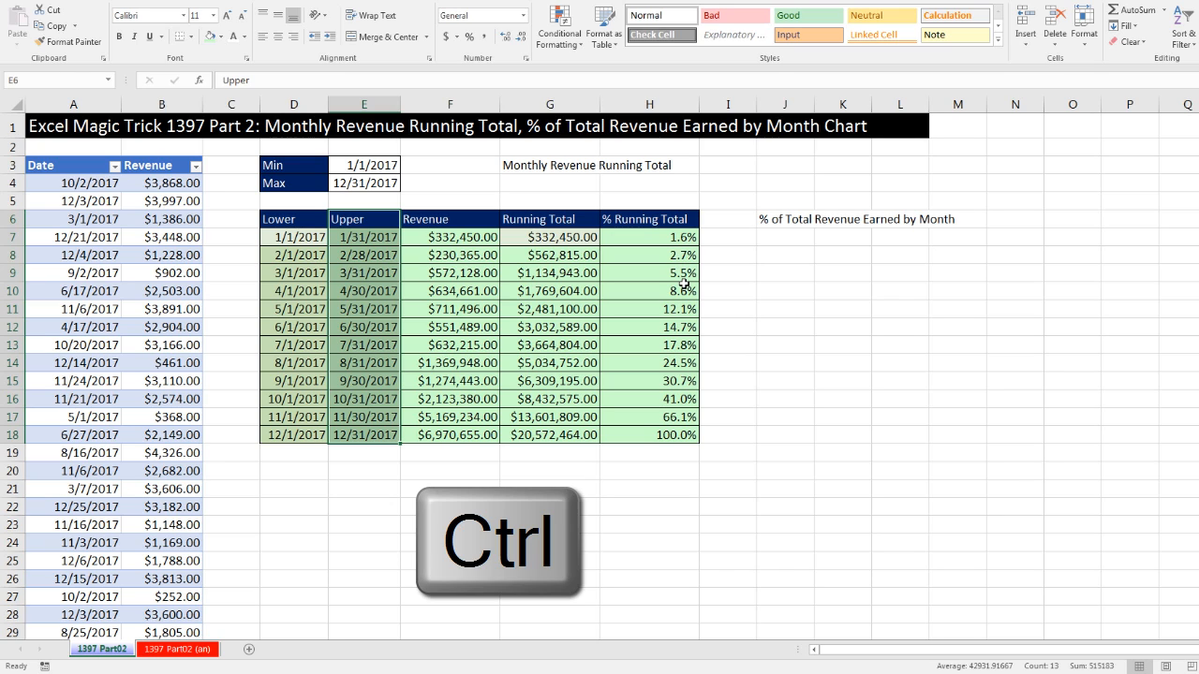
drag(632, 221, 645, 435)
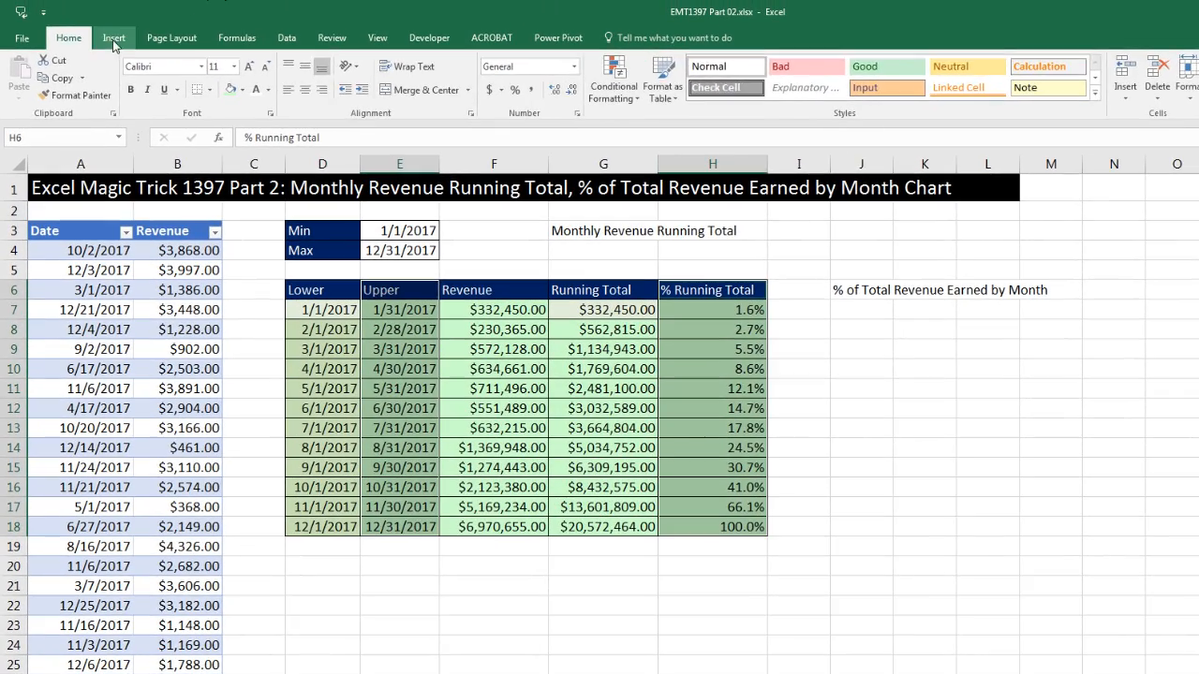
click(113, 42)
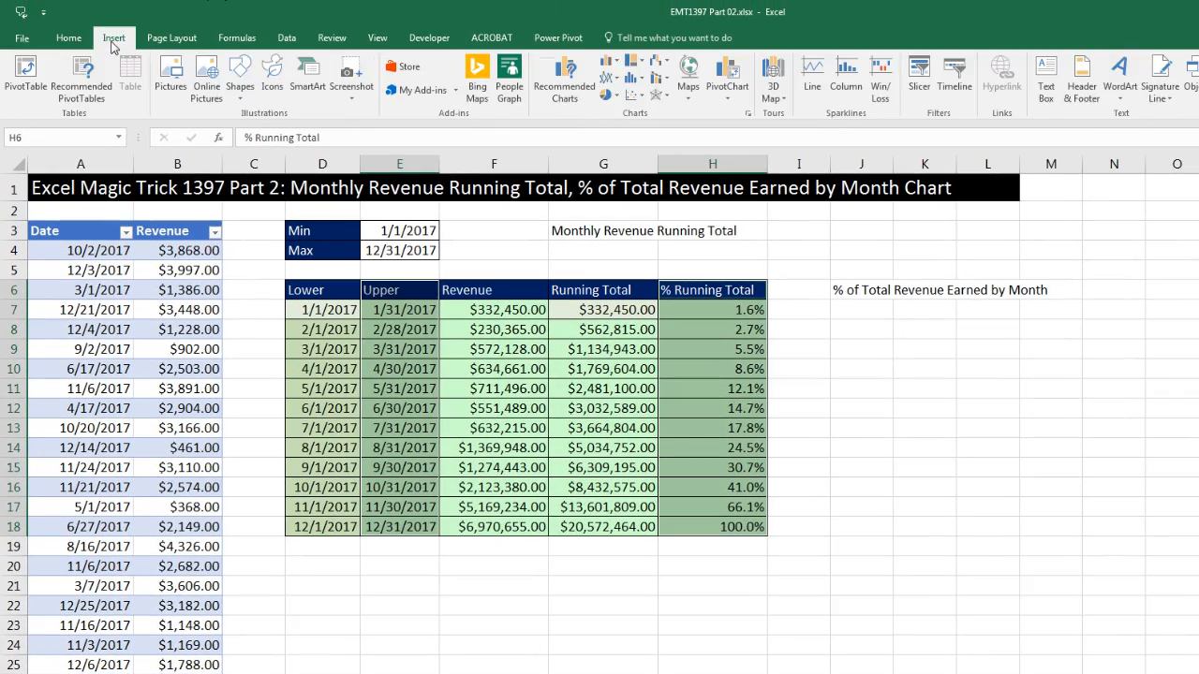
click(610, 76)
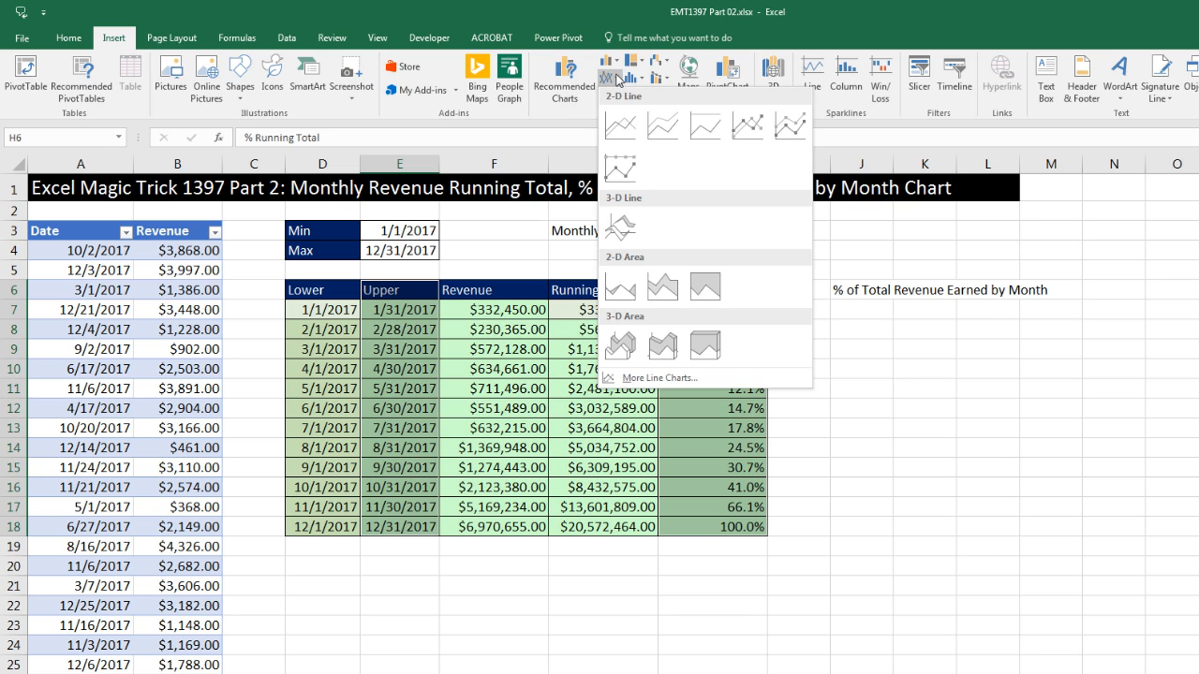
click(748, 139)
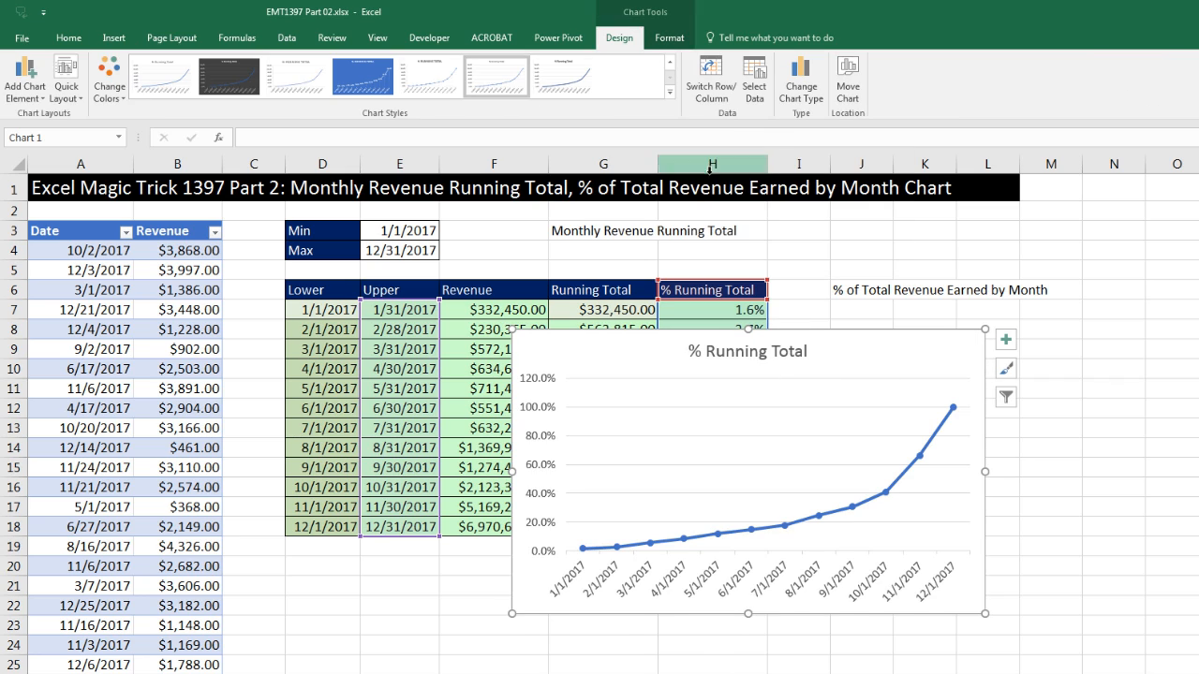
- Link the chart title to cell J6 with the formula ='1397 Part02'!$J$6
click(747, 353)
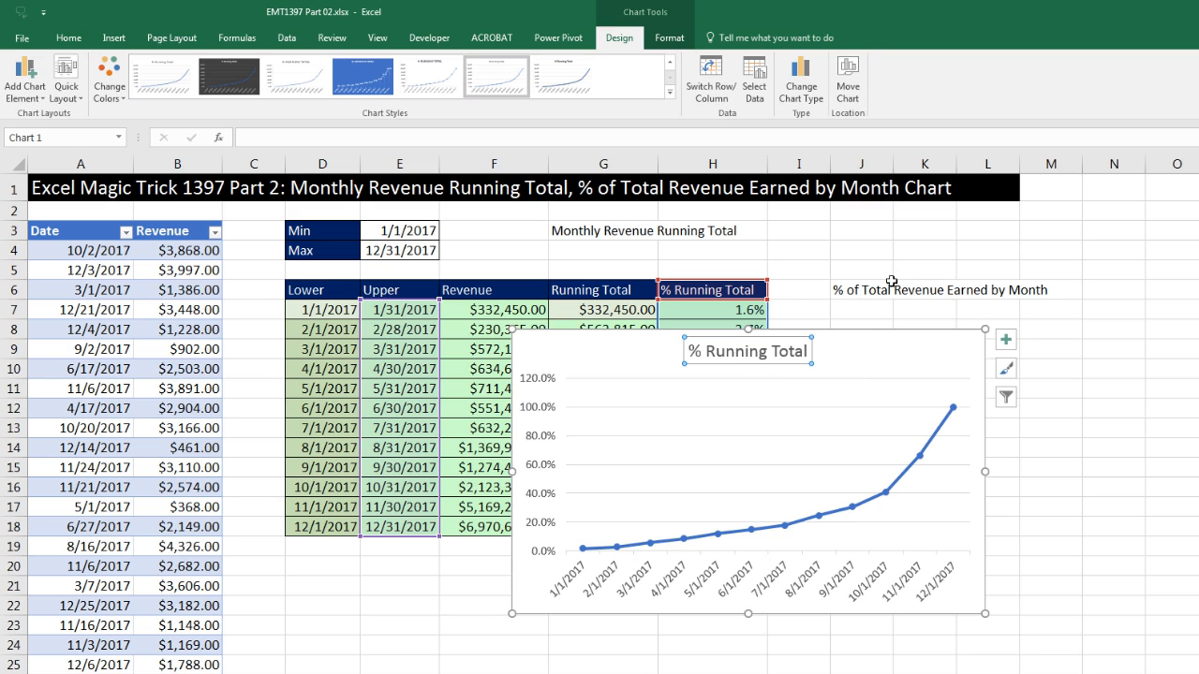
text(=)
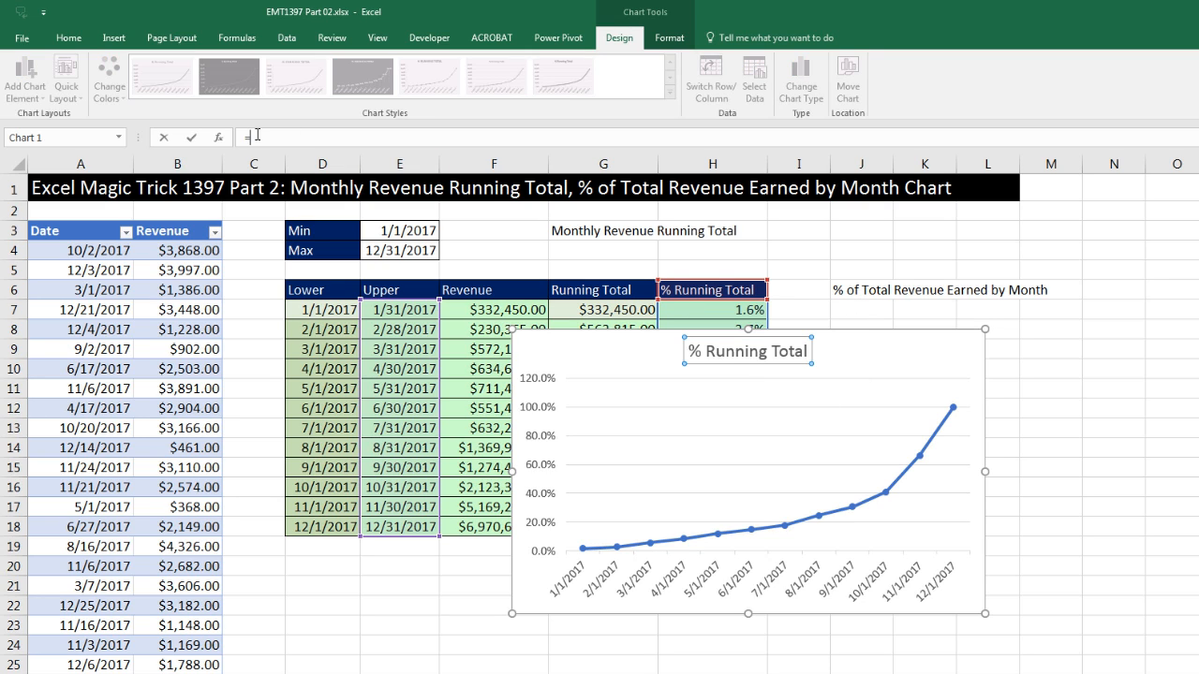
click(836, 288)
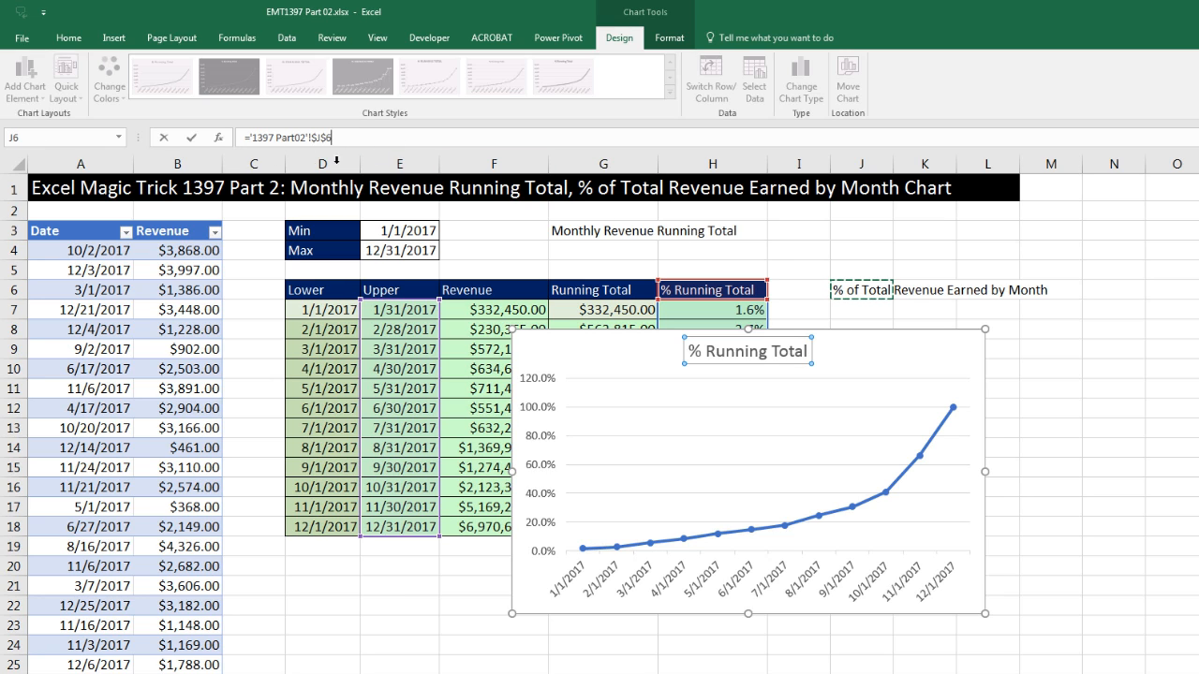
key(Return)
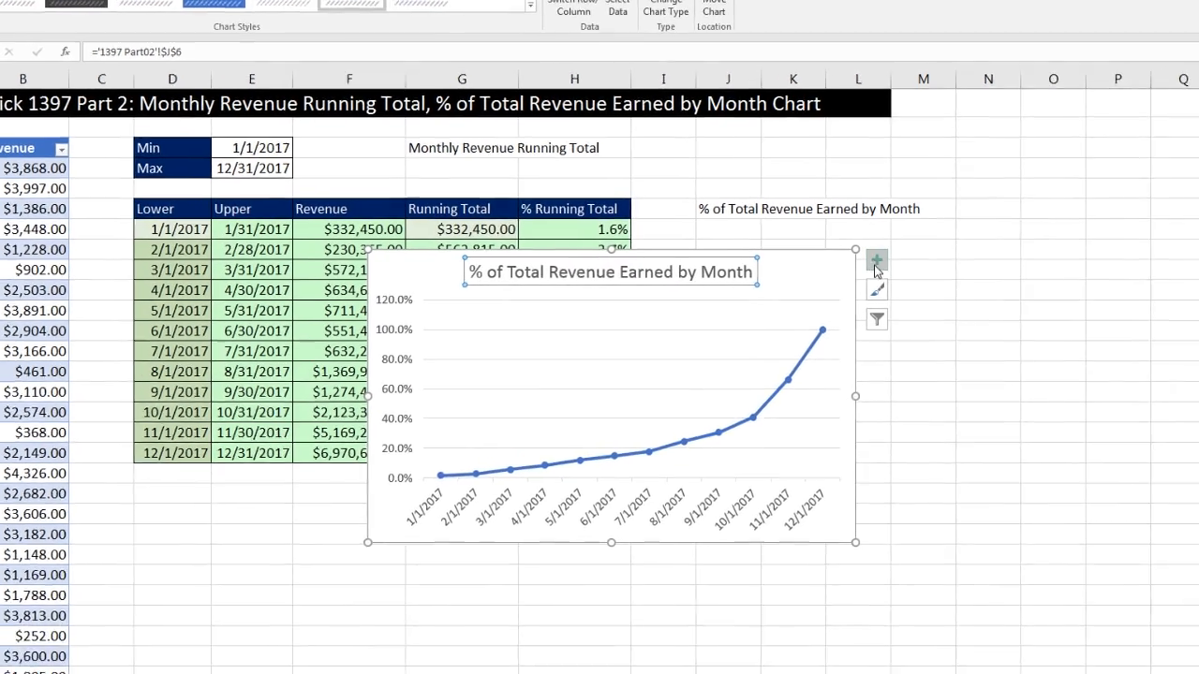
- Add data labels to the line chart and delete its vertical percentage axis
click(1005, 340)
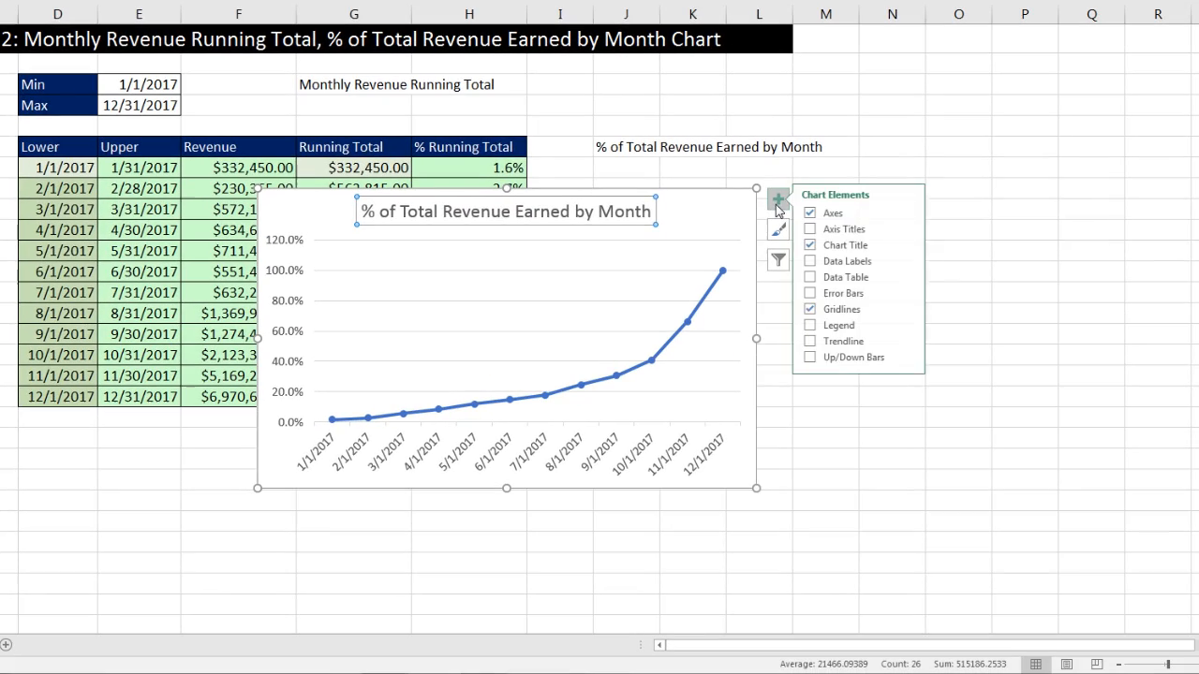
click(817, 263)
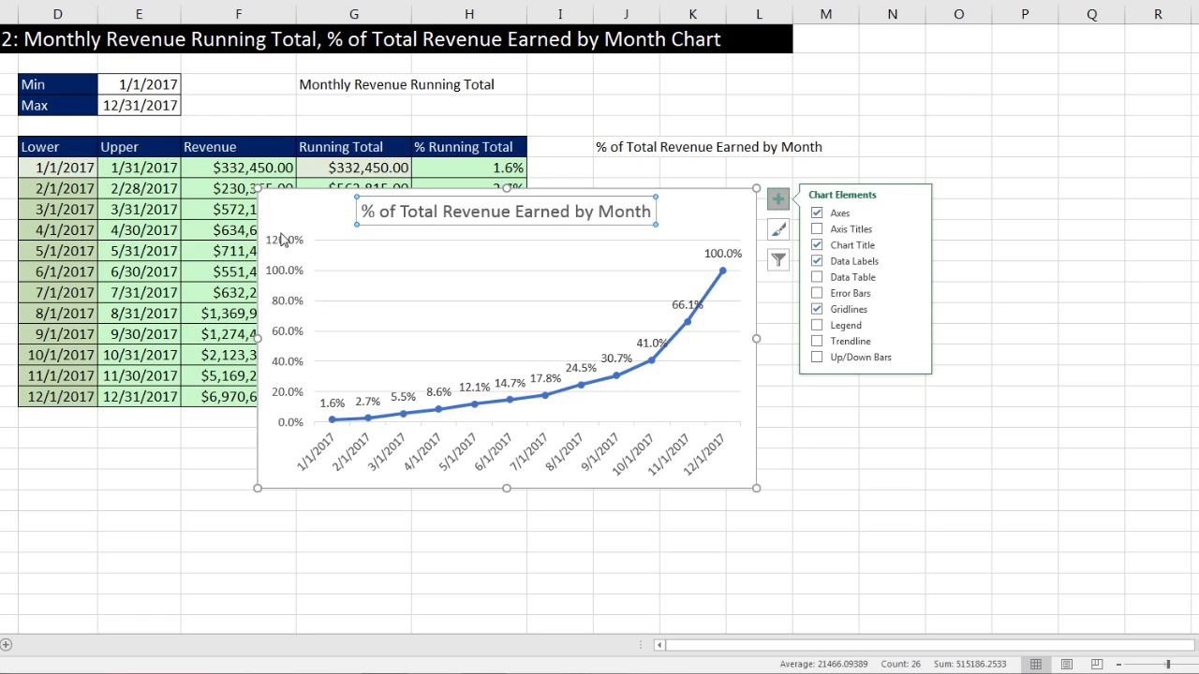
click(281, 271)
key(Delete)
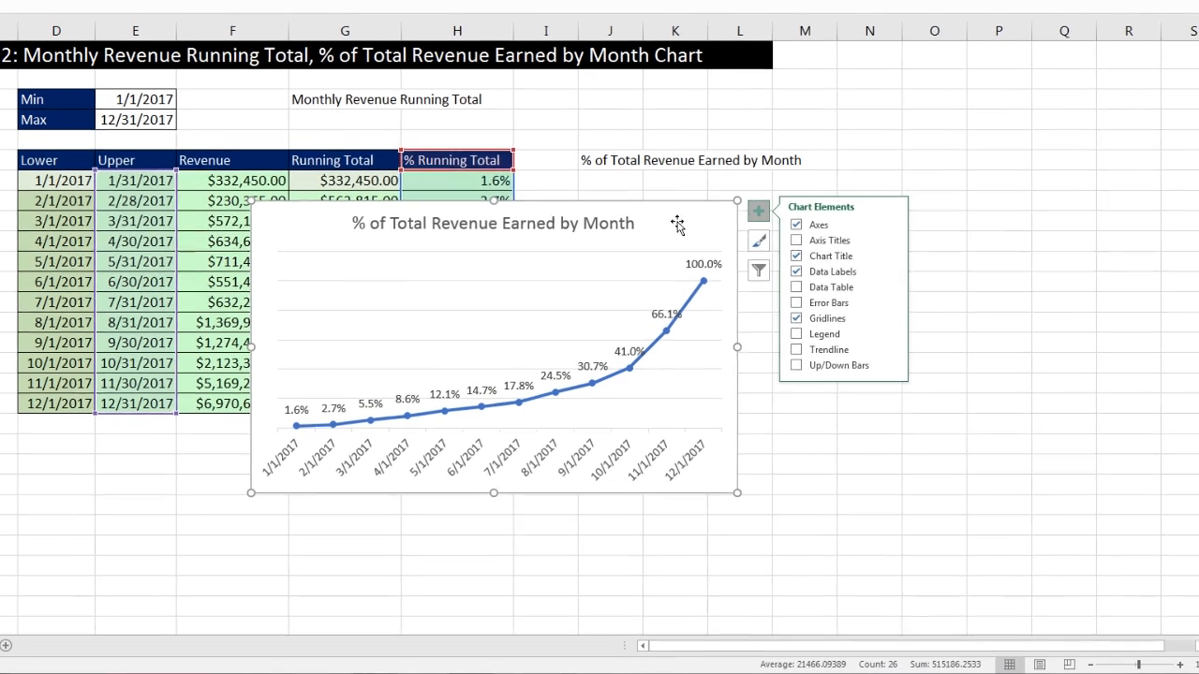
- Give the chart area a solid fill in the lightest blue theme color
key(ctrl+1)
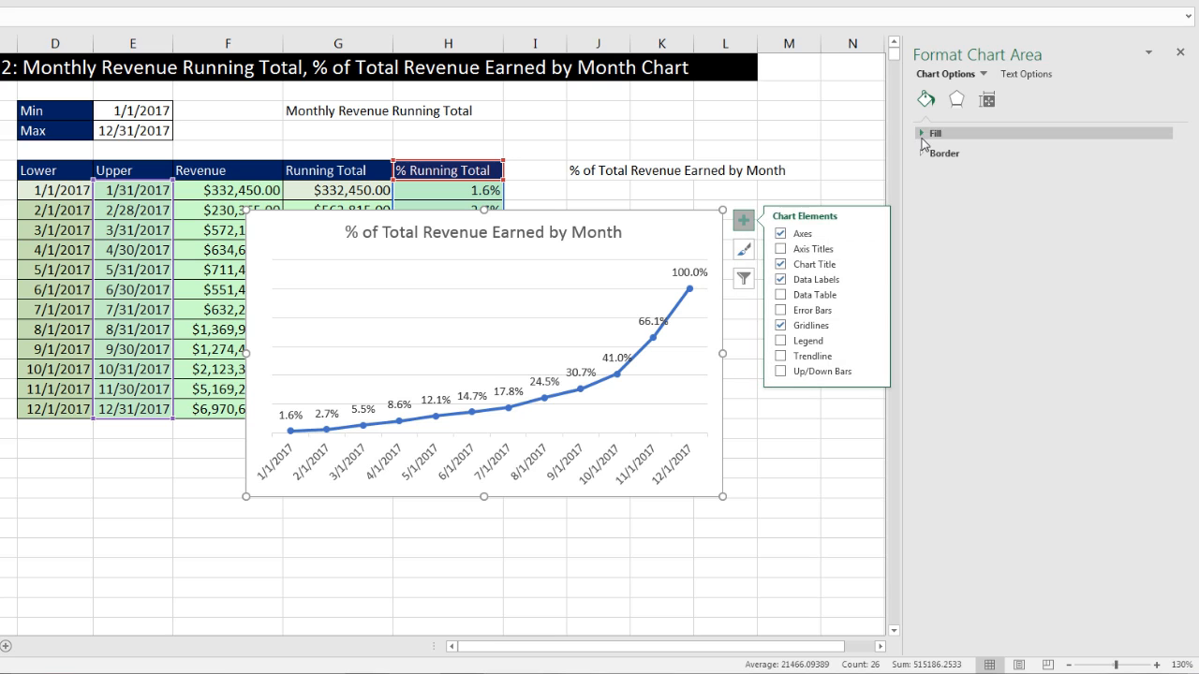
click(923, 134)
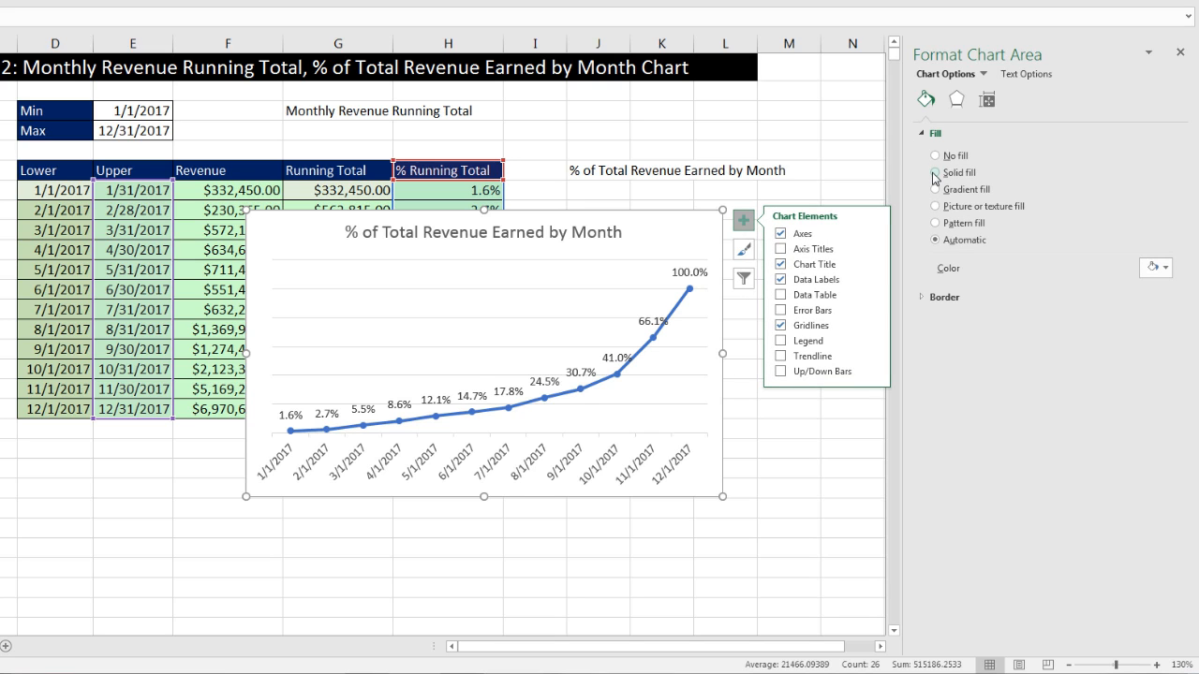
click(934, 172)
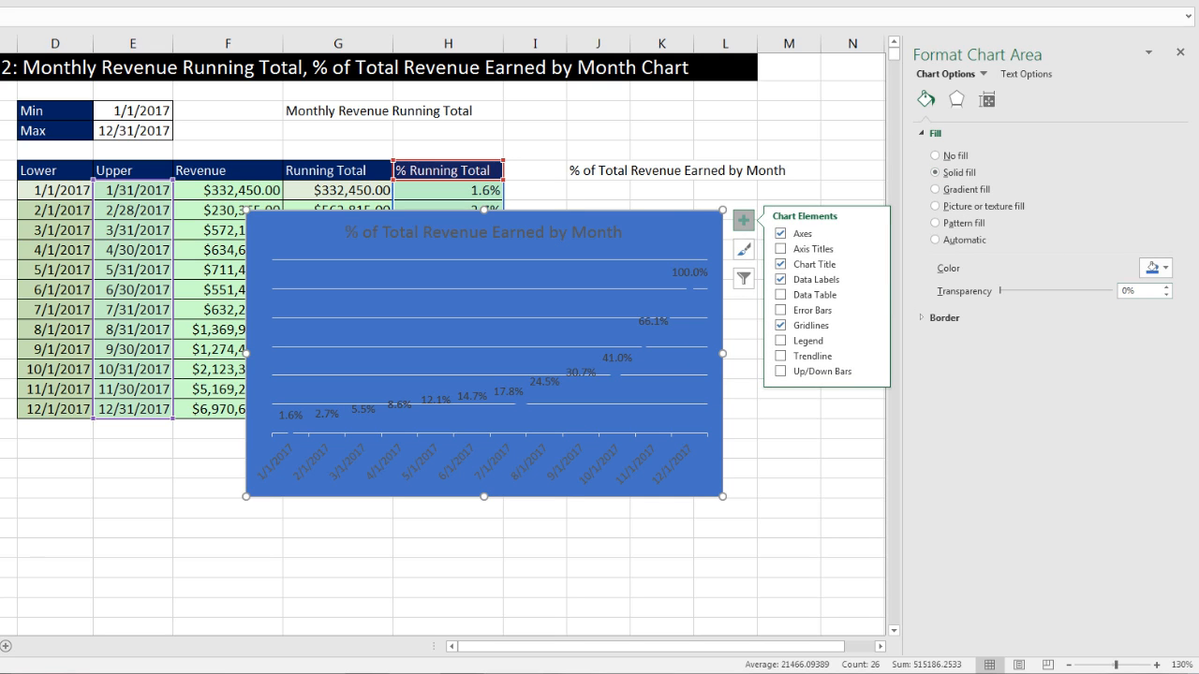
click(1167, 269)
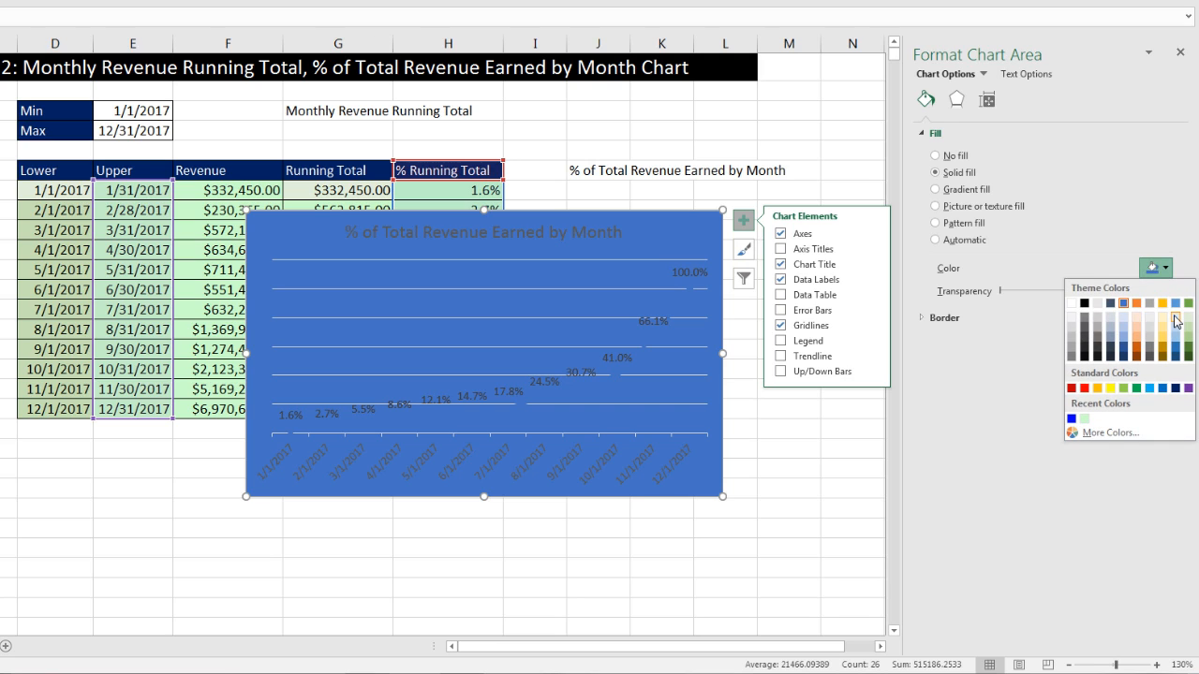
click(1175, 317)
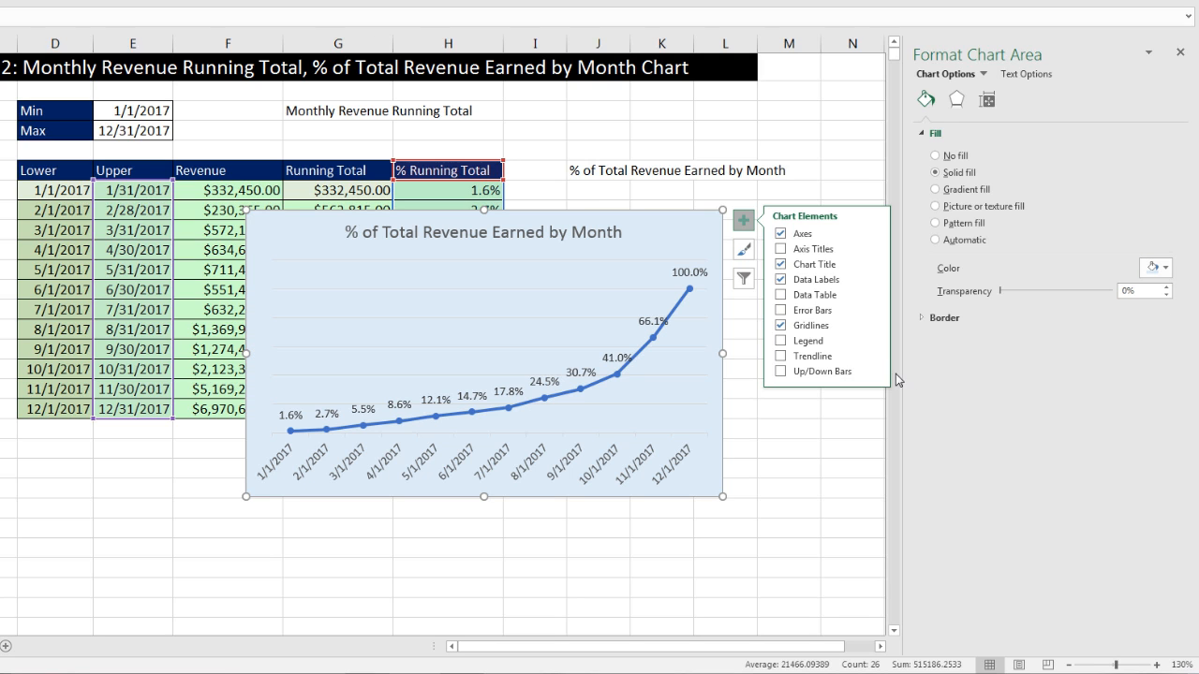
- Apply the custom number format mmm yyyy to the Upper dates in E7:E18
click(449, 478)
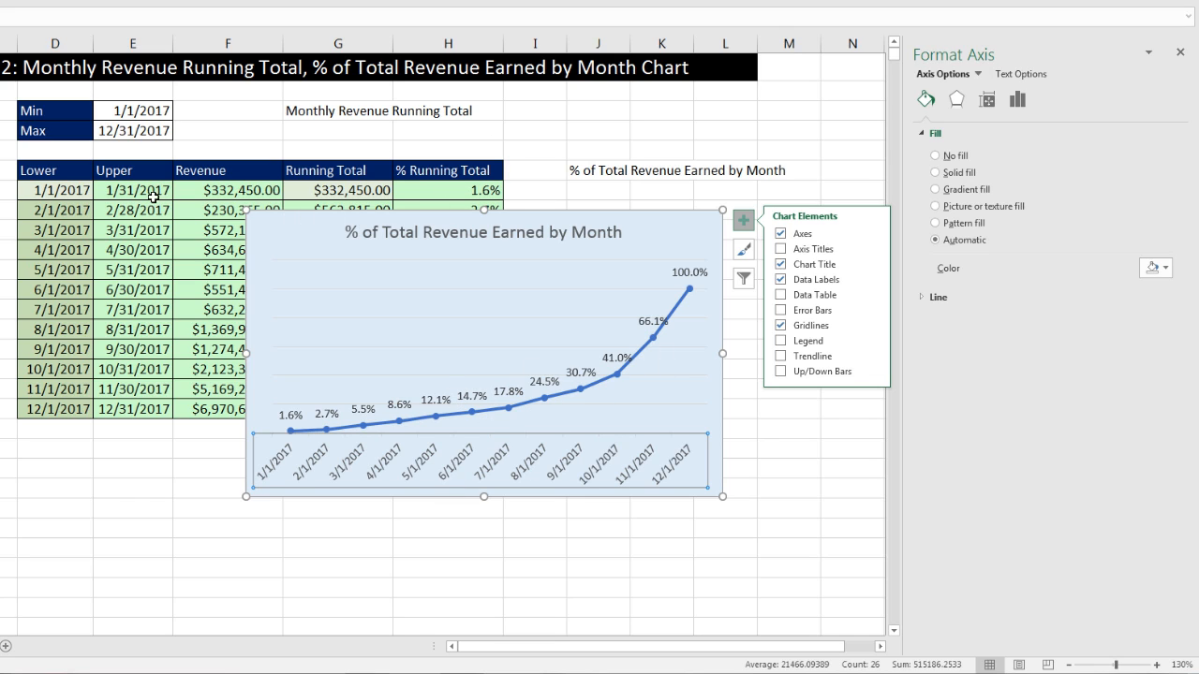
drag(112, 193, 123, 412)
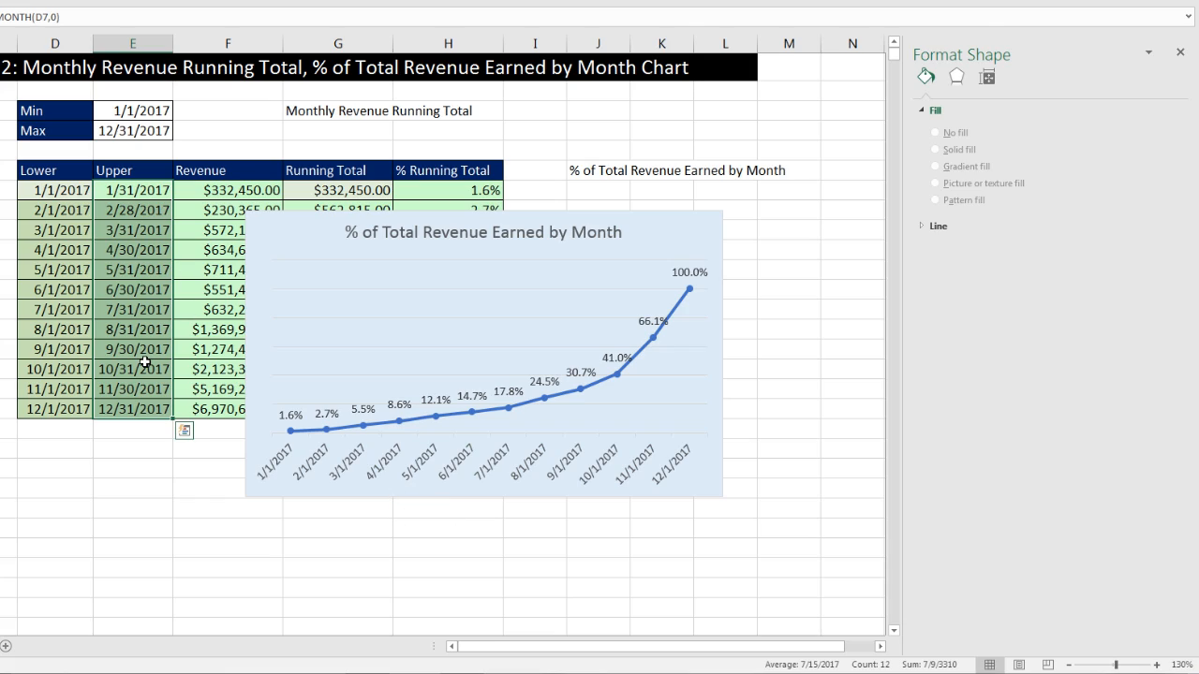
key(ctrl+1)
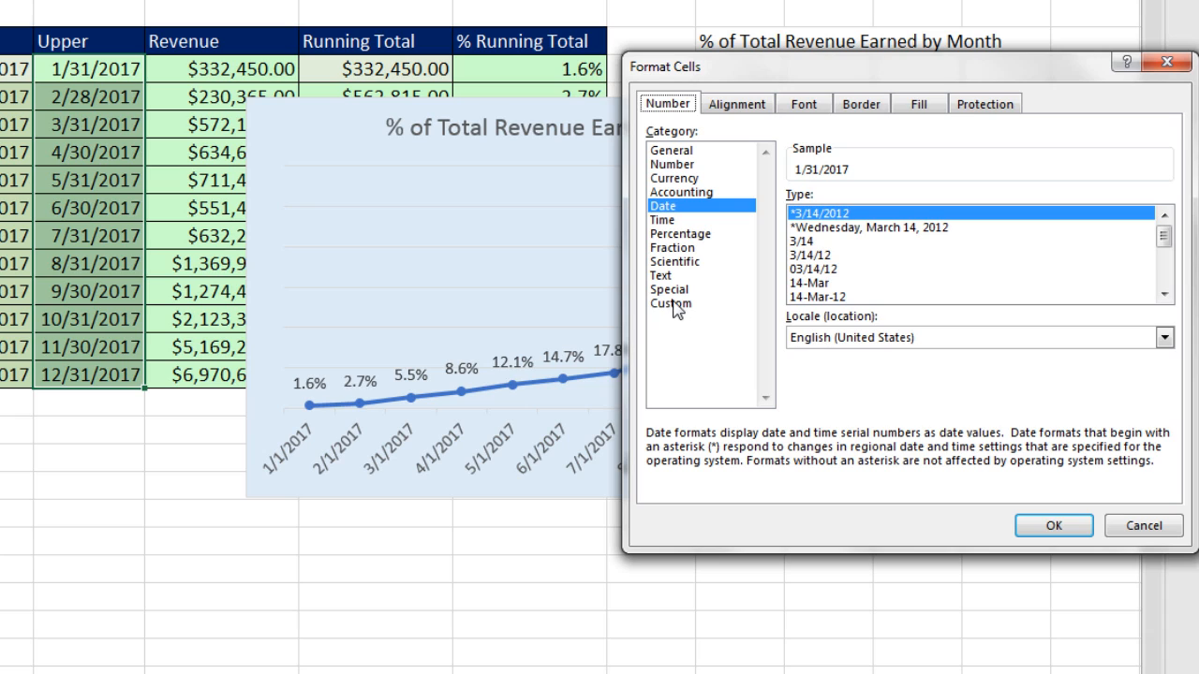
click(676, 305)
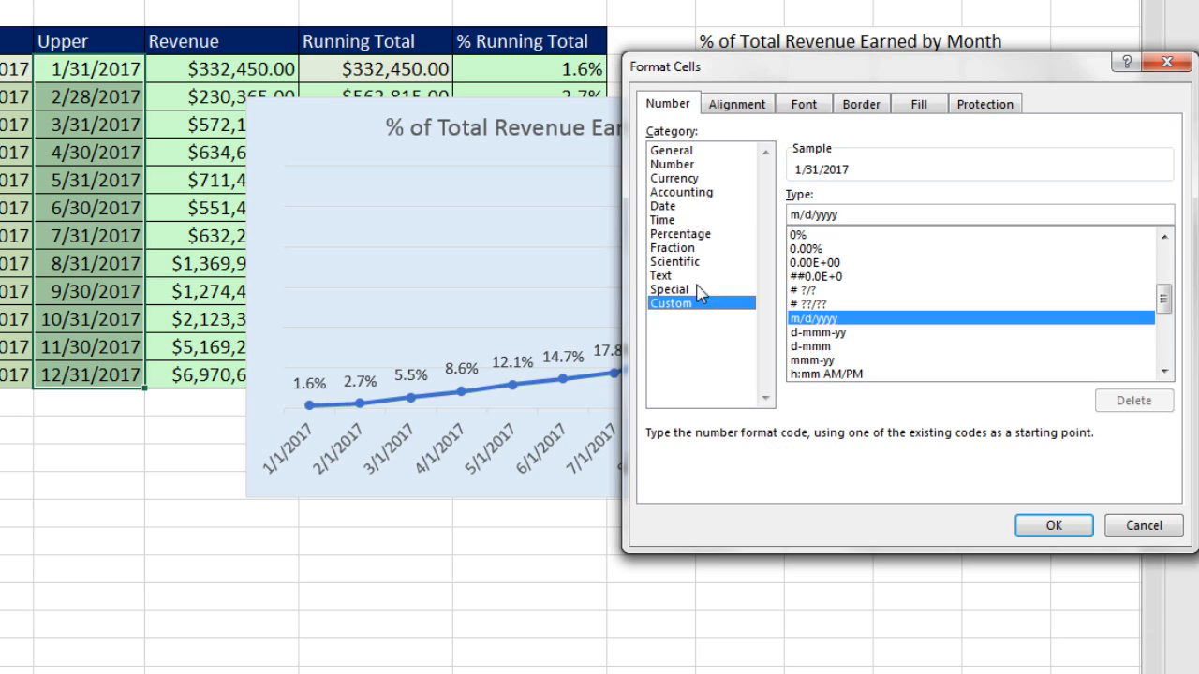
double_click(824, 215)
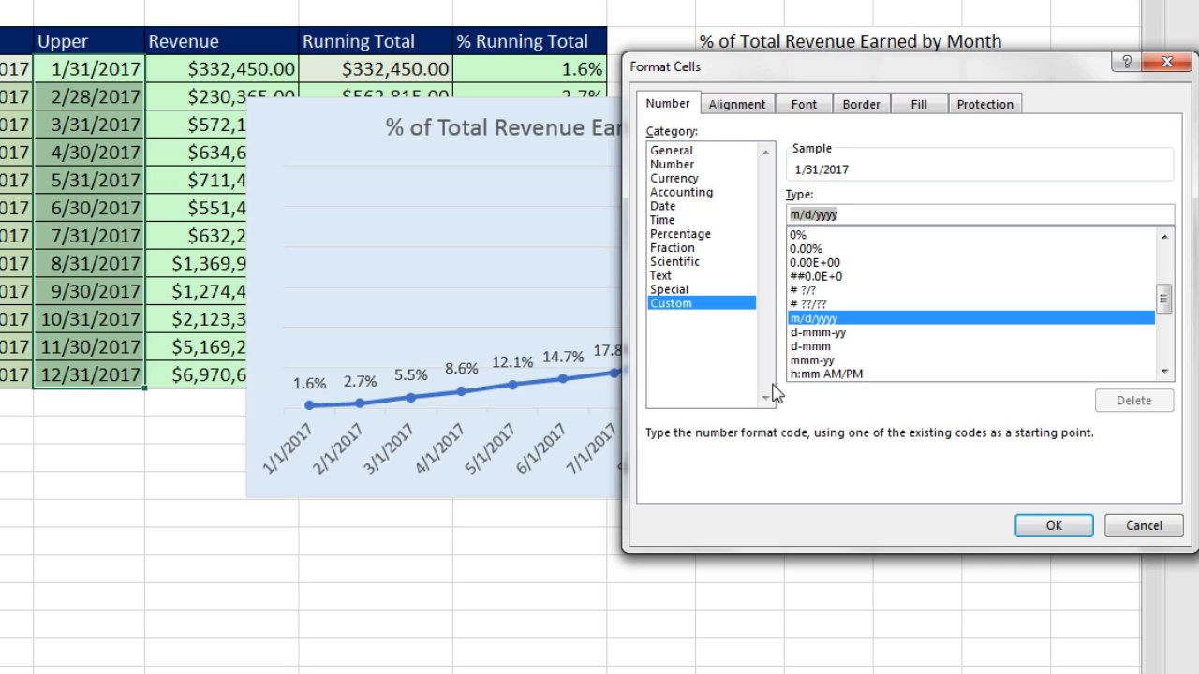
text(m)
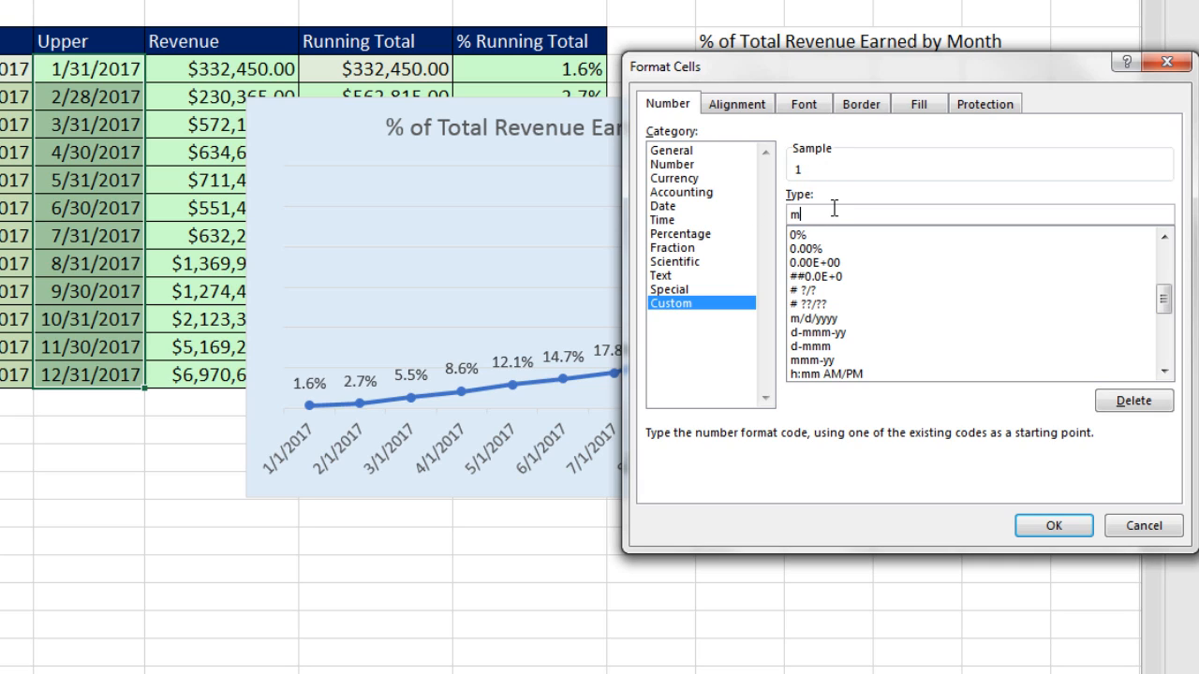
text(mmm)
key(BackSpace)
text(yy)
text(y)
click(1063, 526)
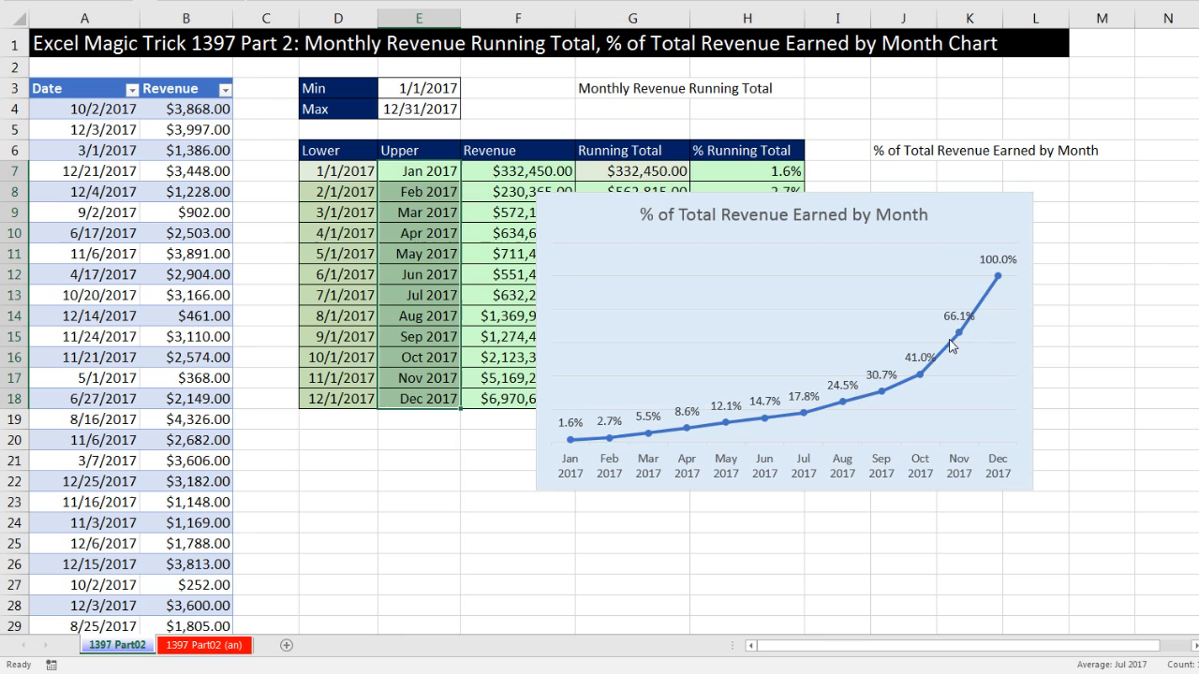
- Move the chart directly below the monthly table, starting at row 19, and widen column E to fit the Max date
scroll(938, 311, down, 1)
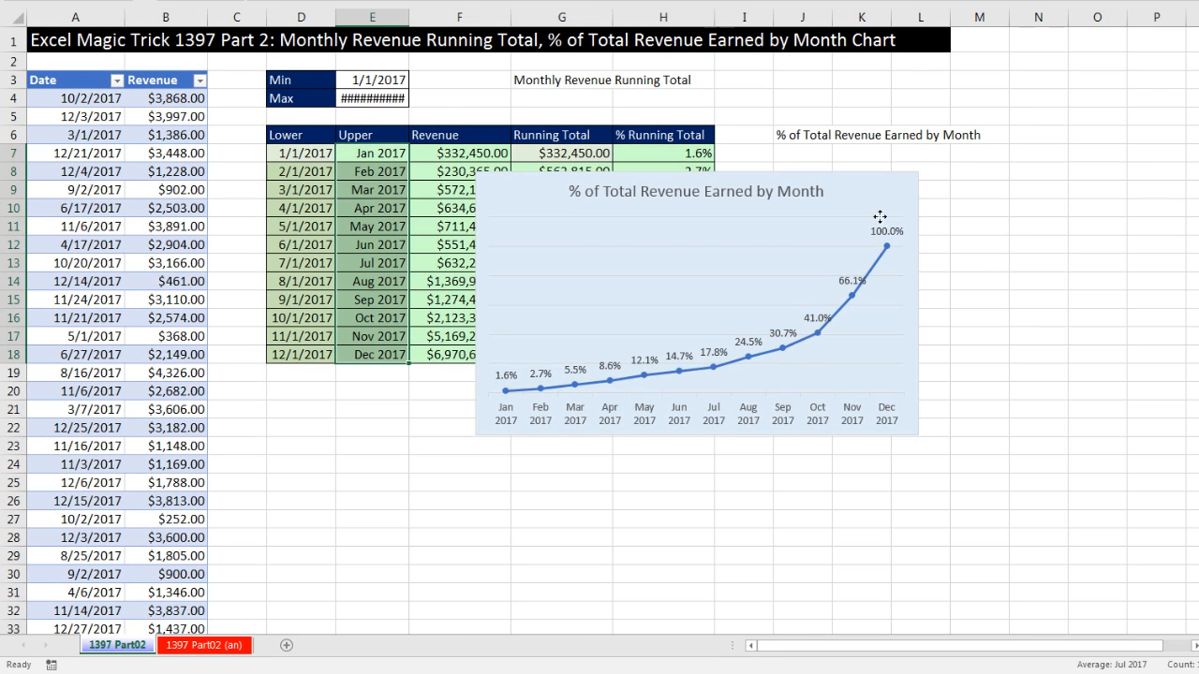
drag(880, 219, 672, 416)
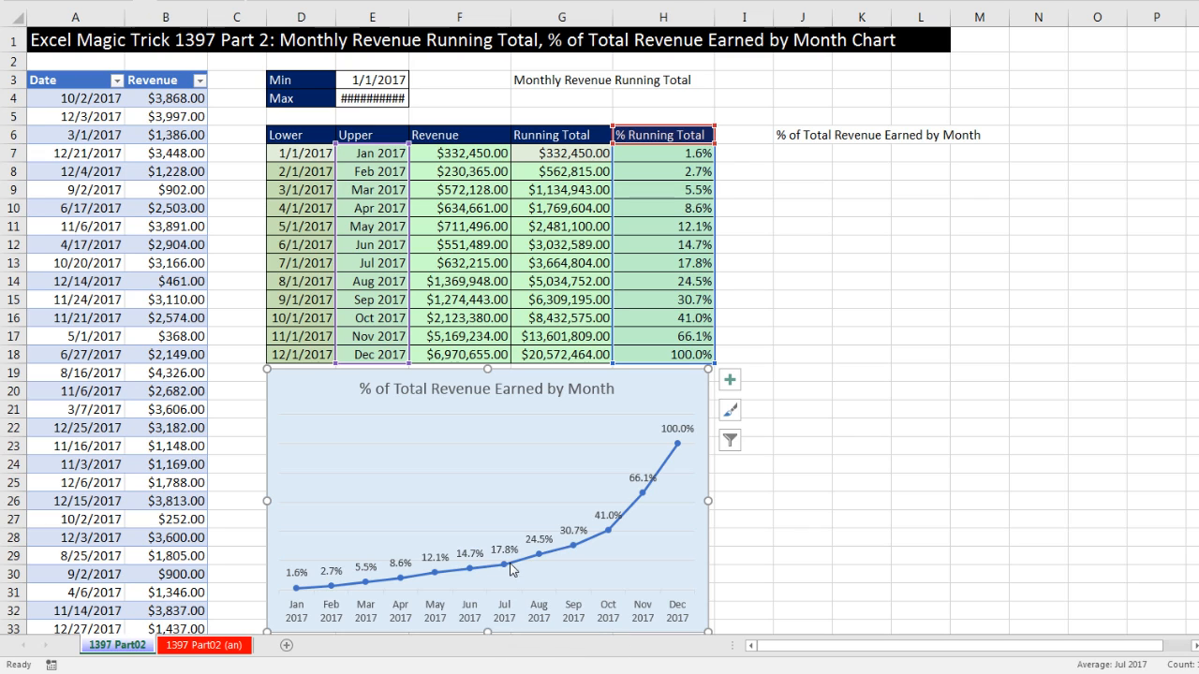
mouse_move(503, 567)
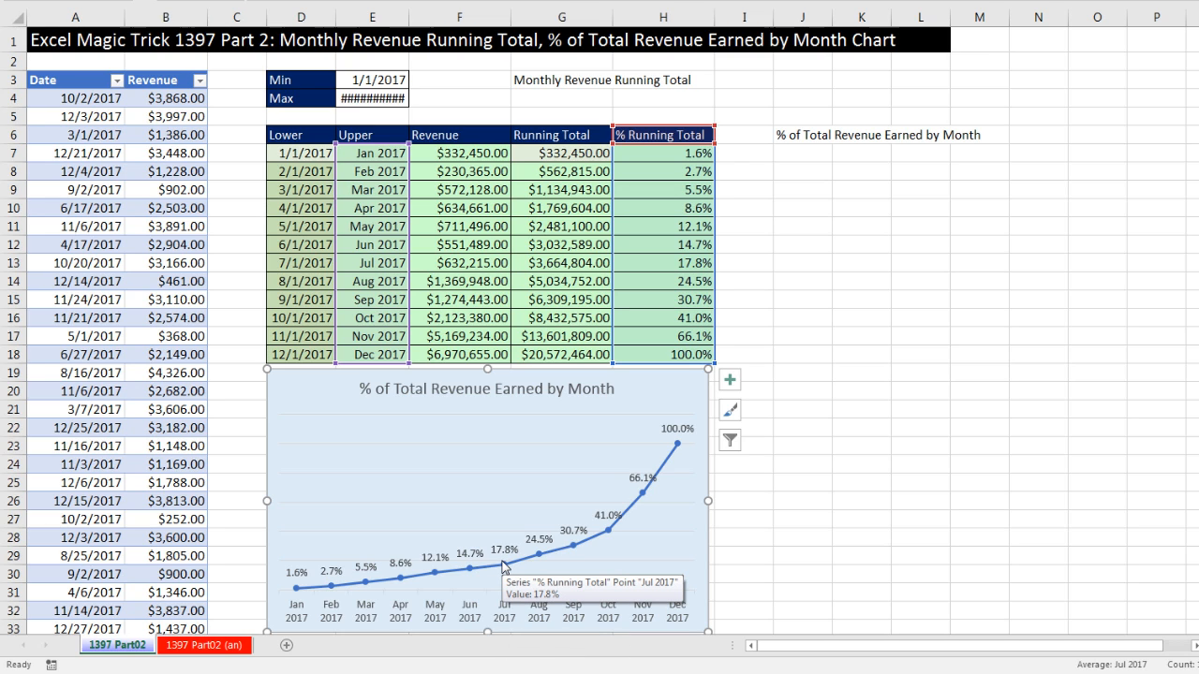
click(375, 17)
drag(409, 17, 419, 17)
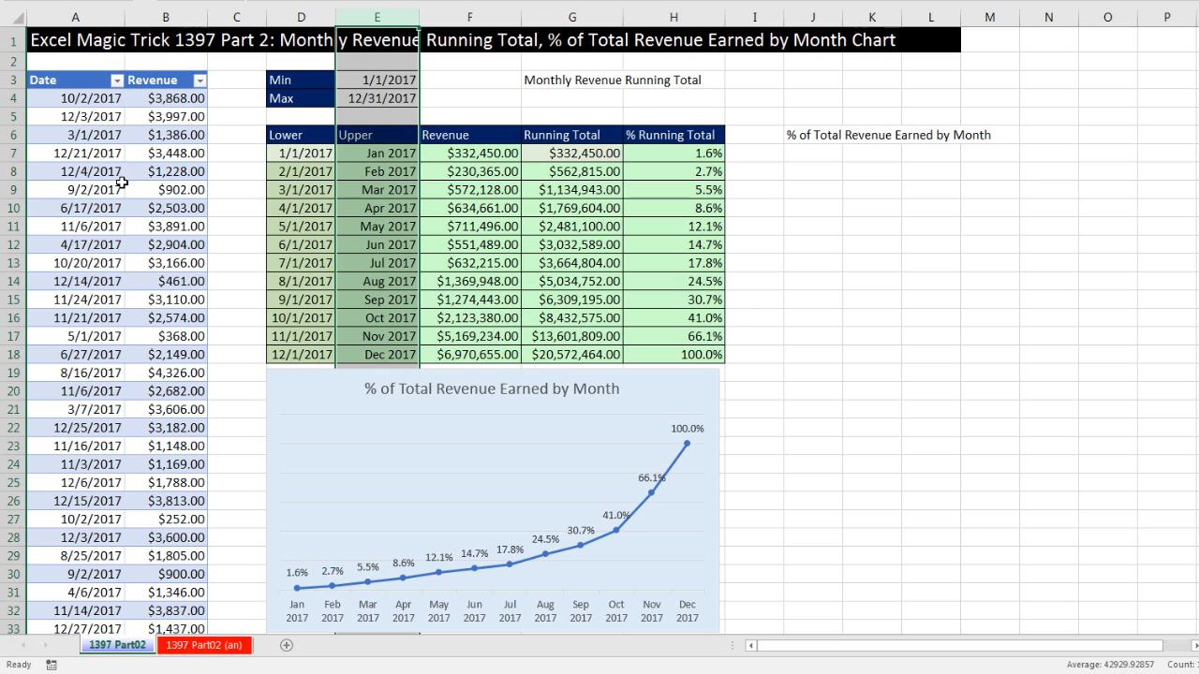
- Review the Upper, Revenue, Running Total and % Running Total formulas in E7, F7, G8 and H7 without changing them
click(298, 155)
click(404, 154)
key(F2)
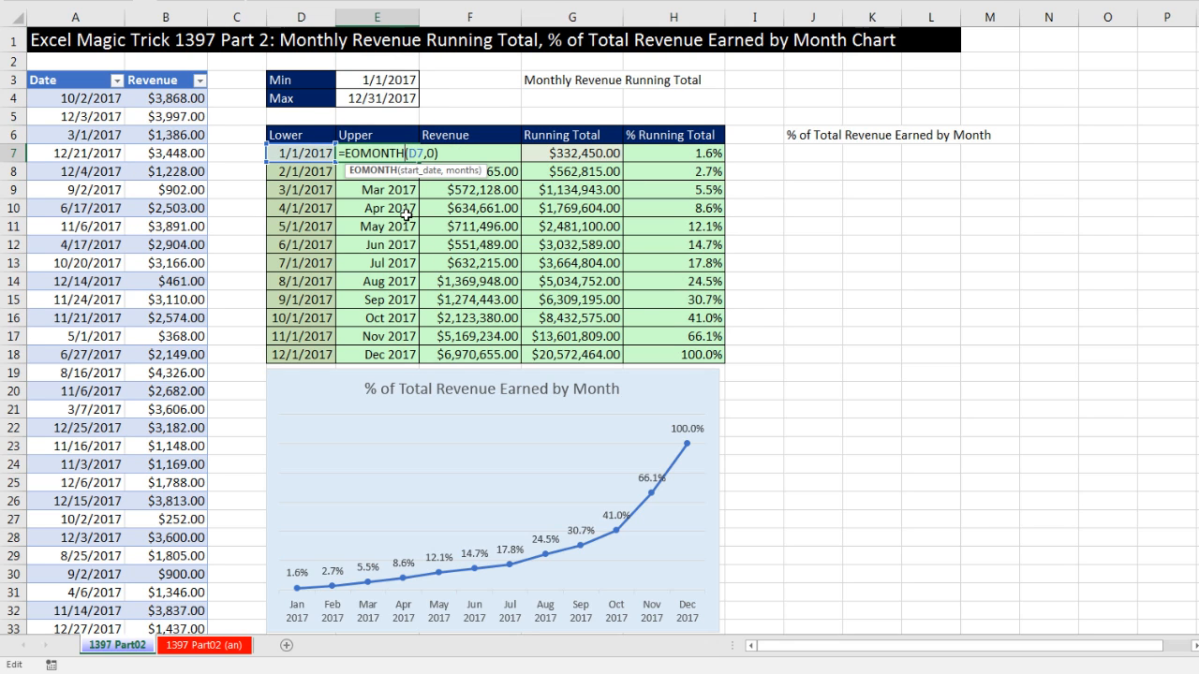
key(ctrl+Return)
click(480, 157)
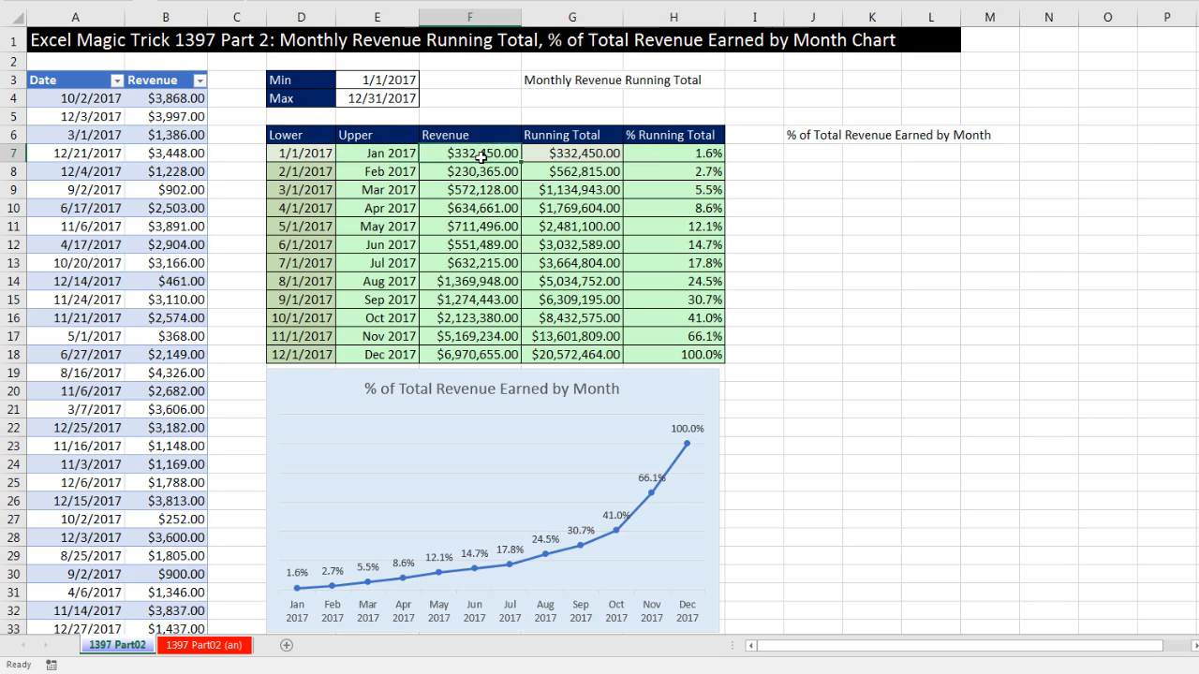
double_click(481, 157)
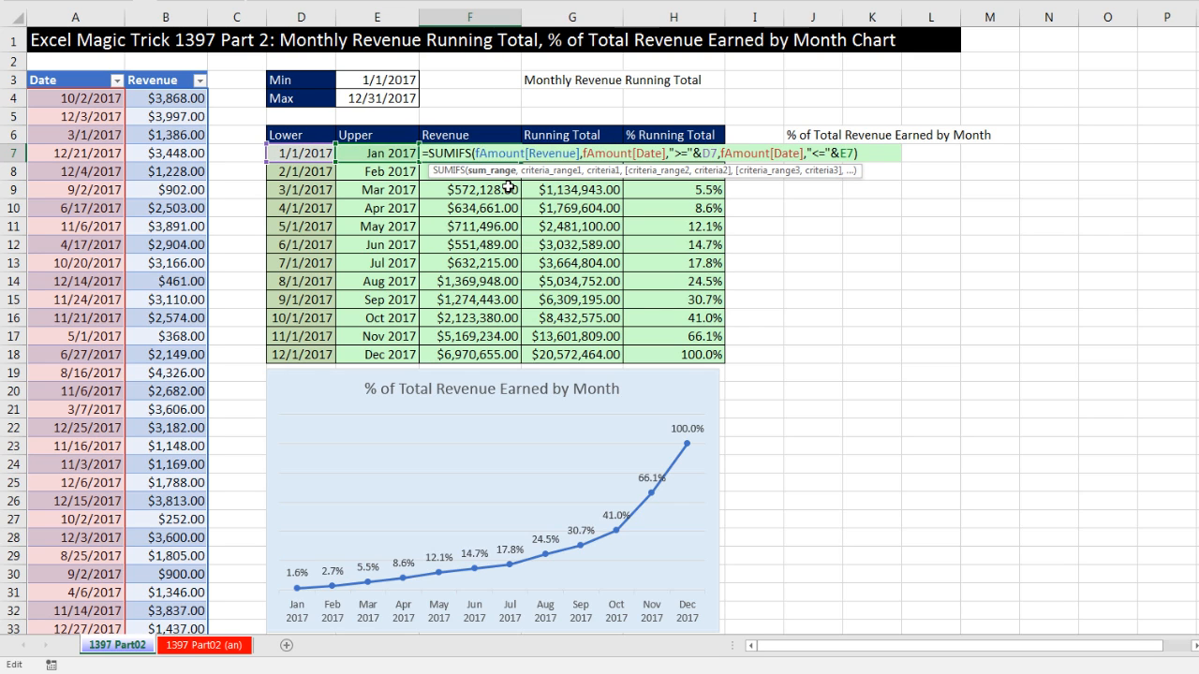
key(ctrl+Return)
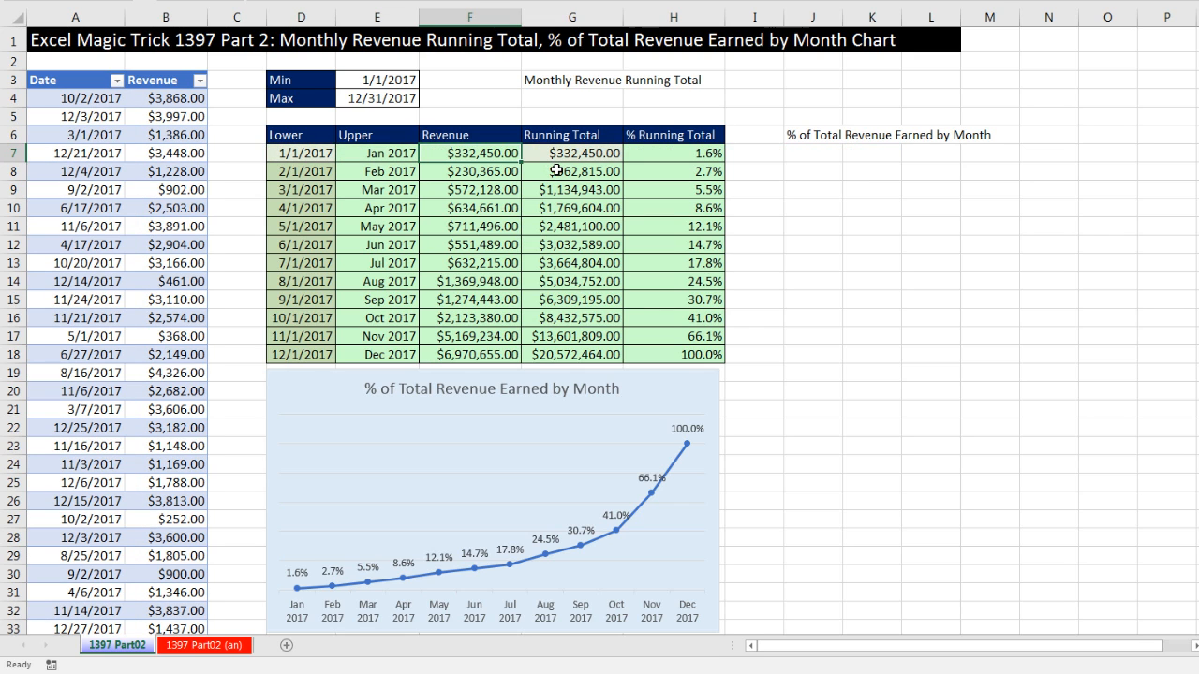
double_click(557, 171)
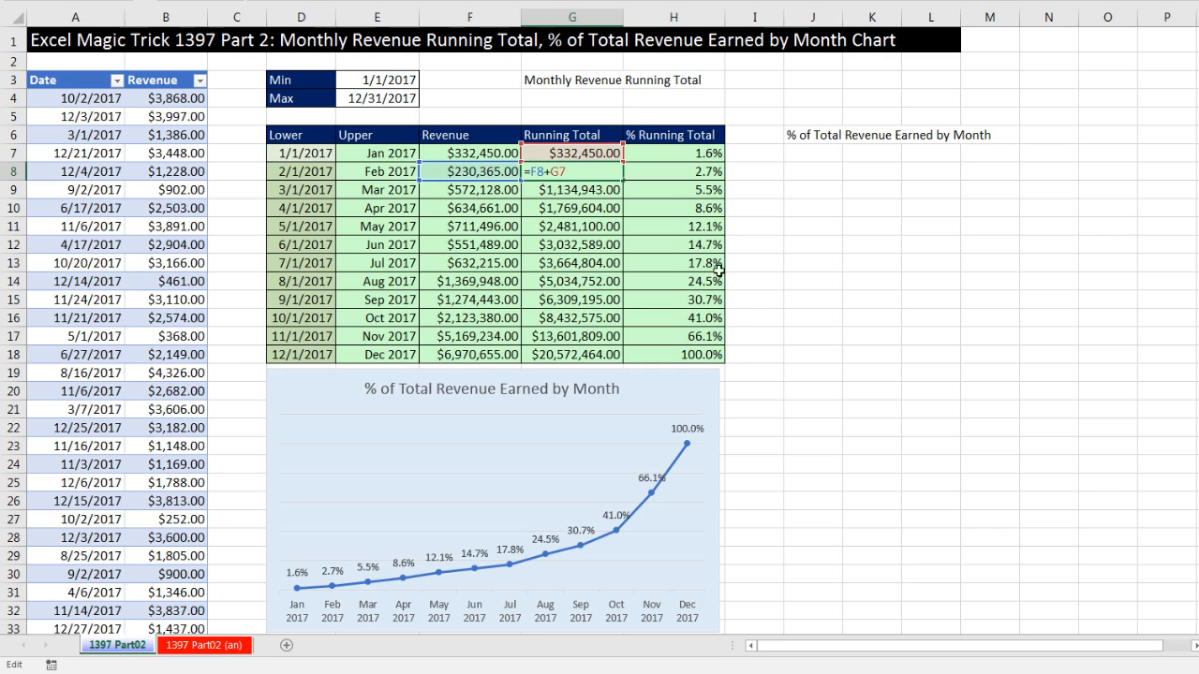
key(Escape)
double_click(707, 153)
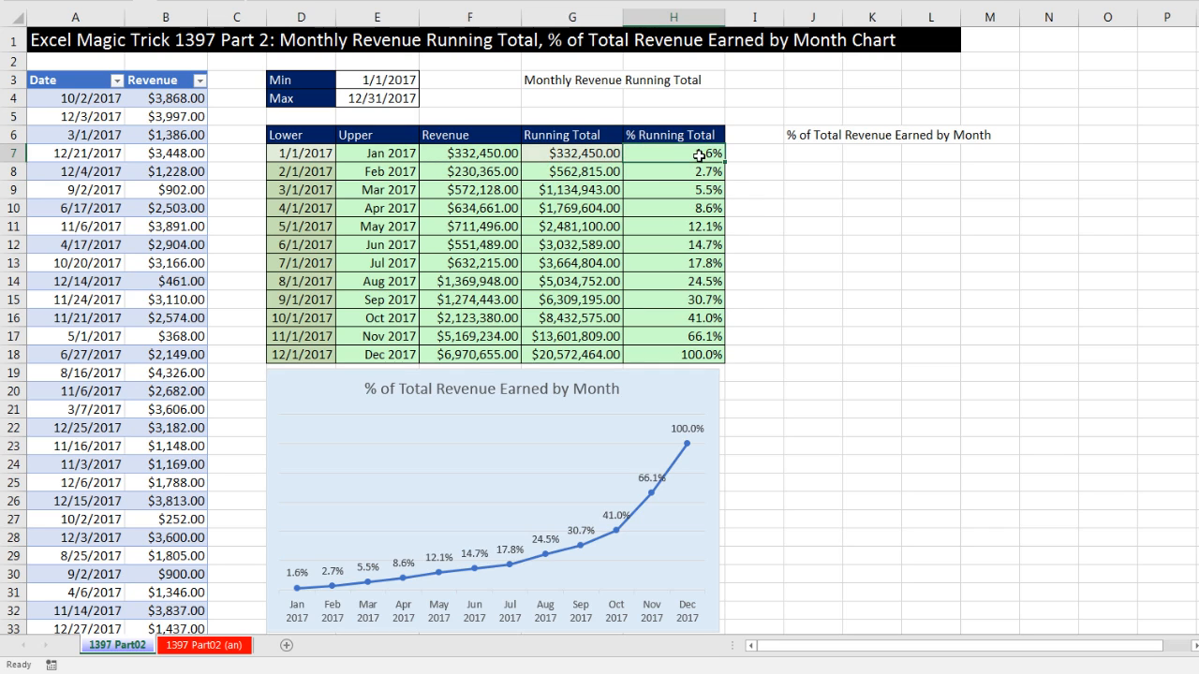
key(Escape)
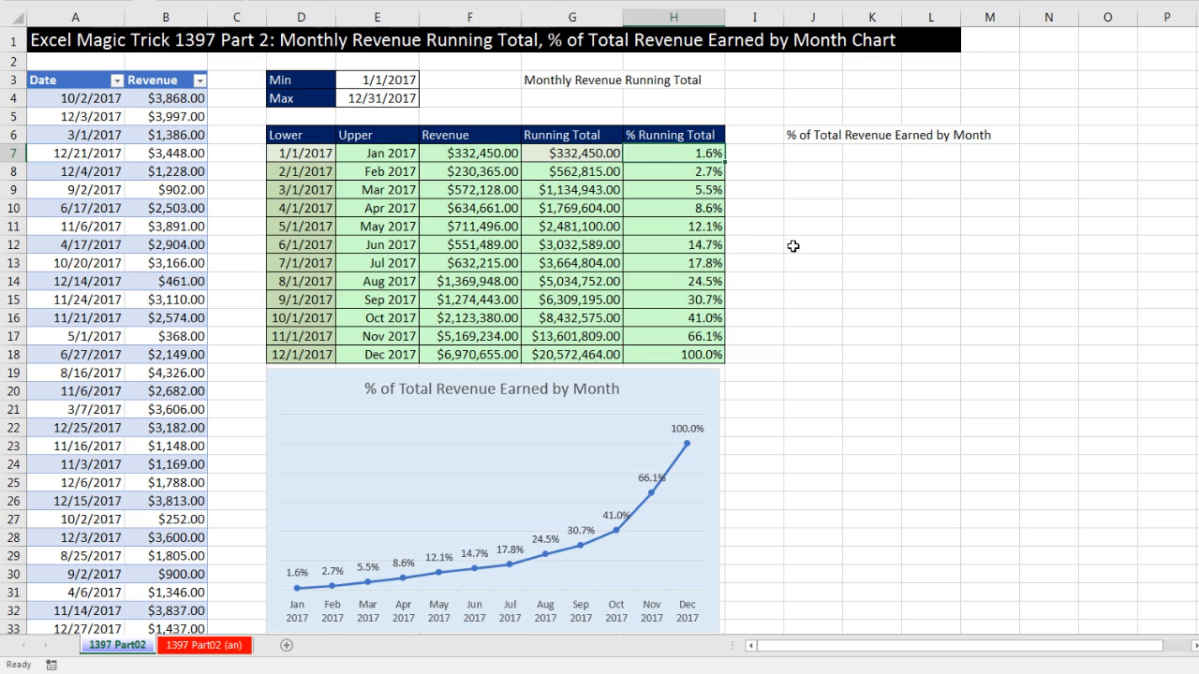